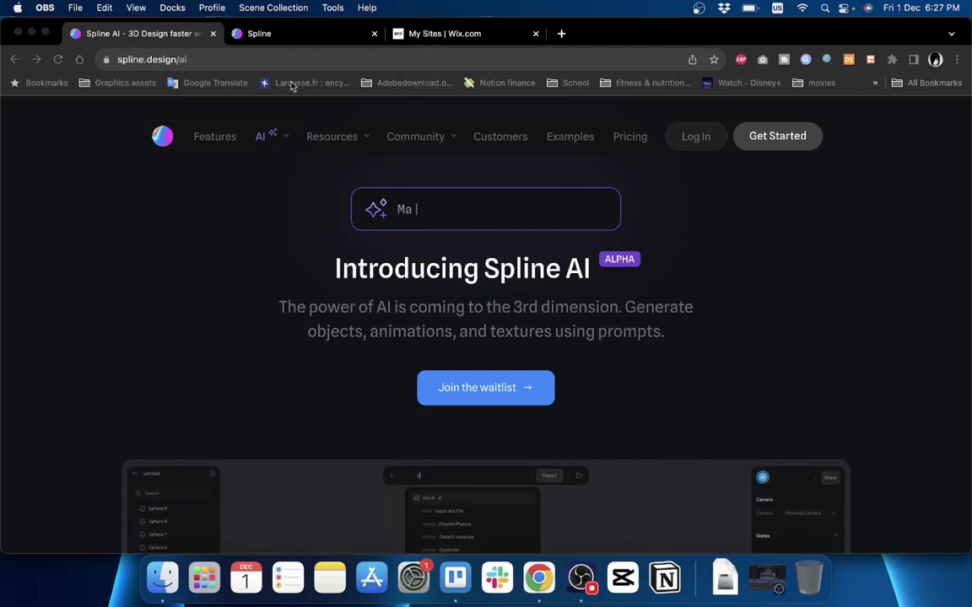
# Return to the Spline home dashboard and scroll through its Tutorials and library examples.
pyautogui.click(301, 37)
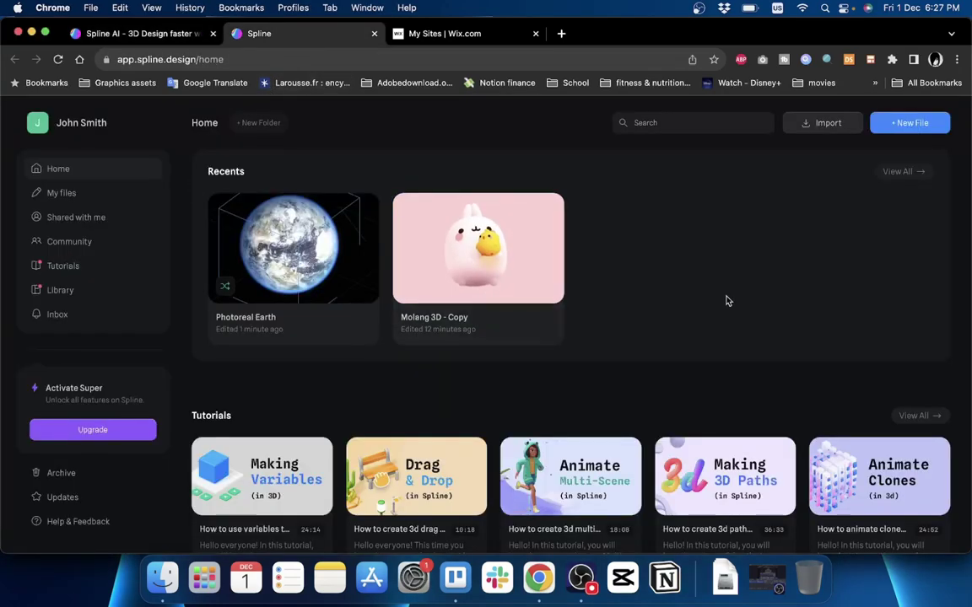
pyautogui.scroll(-5, 479, 447)
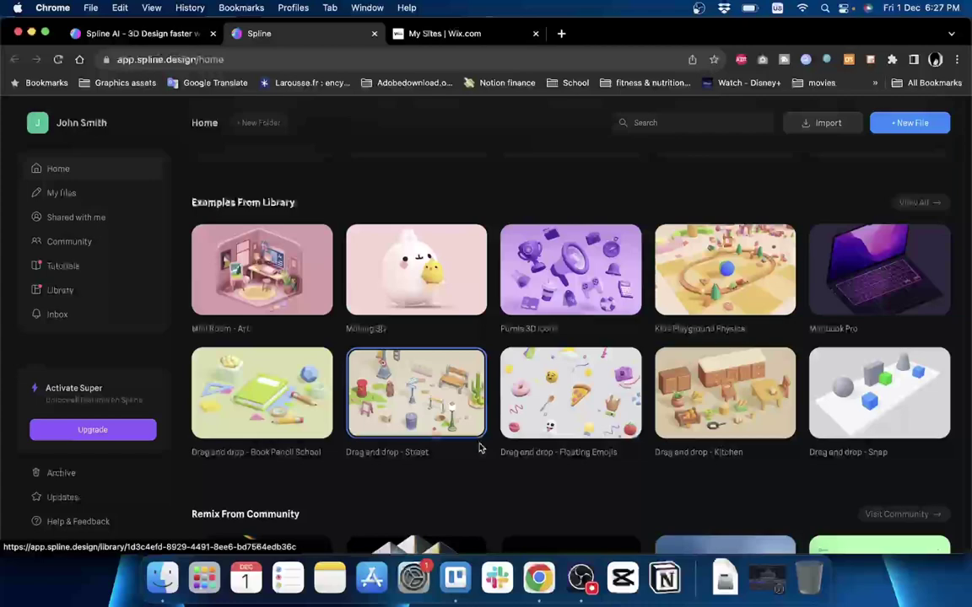
pyautogui.scroll(5, 479, 447)
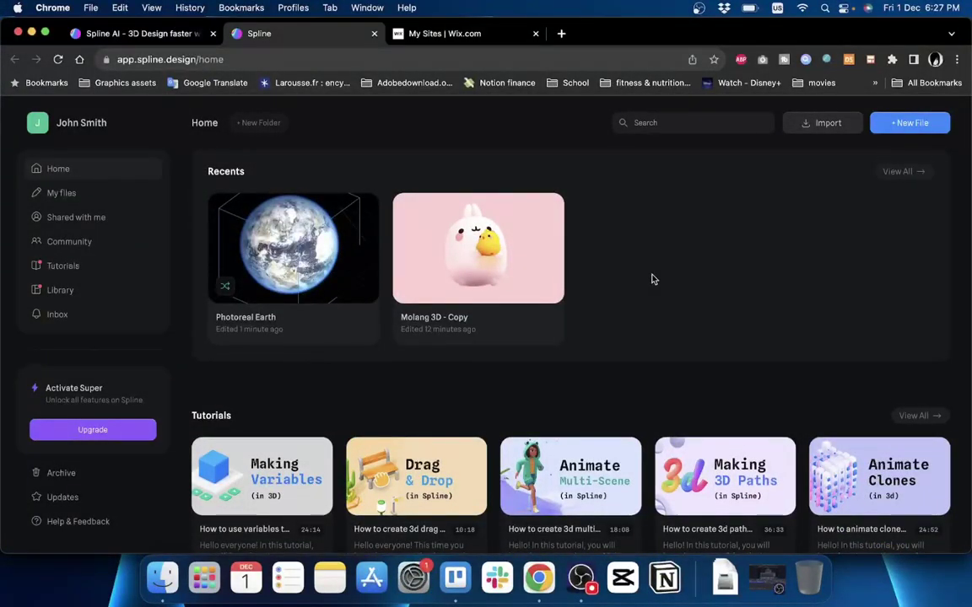
pyautogui.scroll(-3, 651, 279)
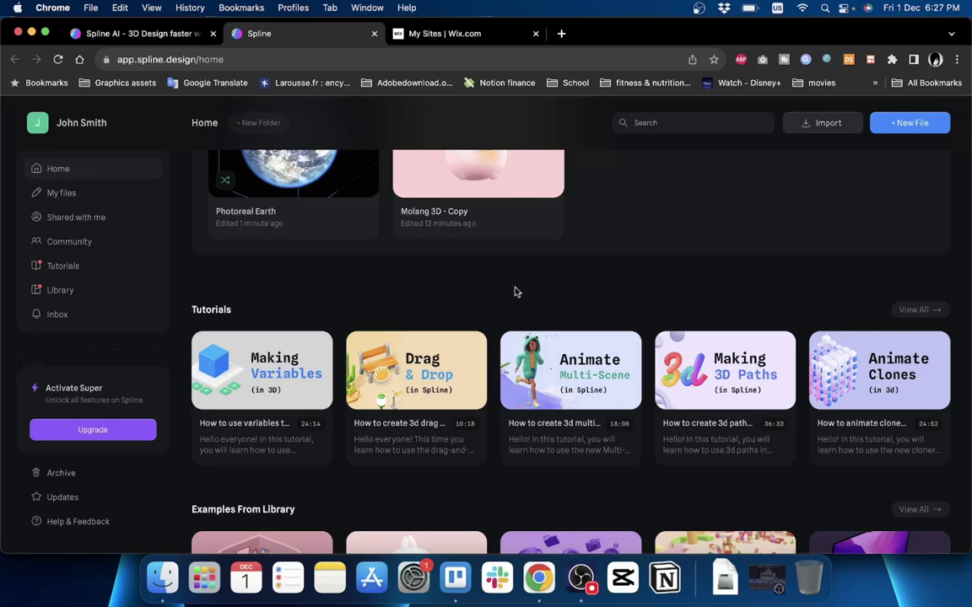
pyautogui.scroll(-5, 517, 292)
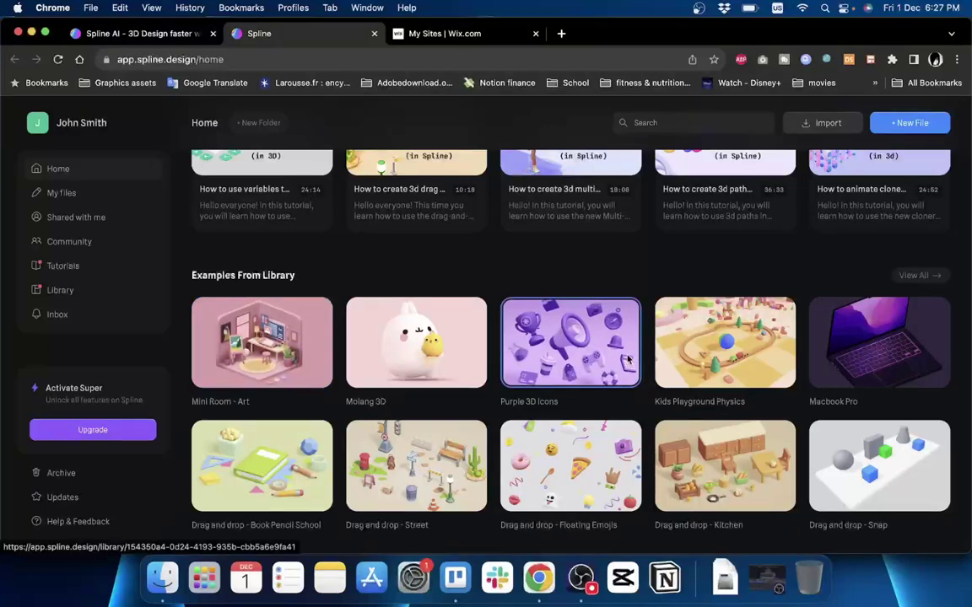
pyautogui.scroll(-1, 591, 337)
pyautogui.scroll(-1, 627, 360)
pyautogui.scroll(2, 641, 346)
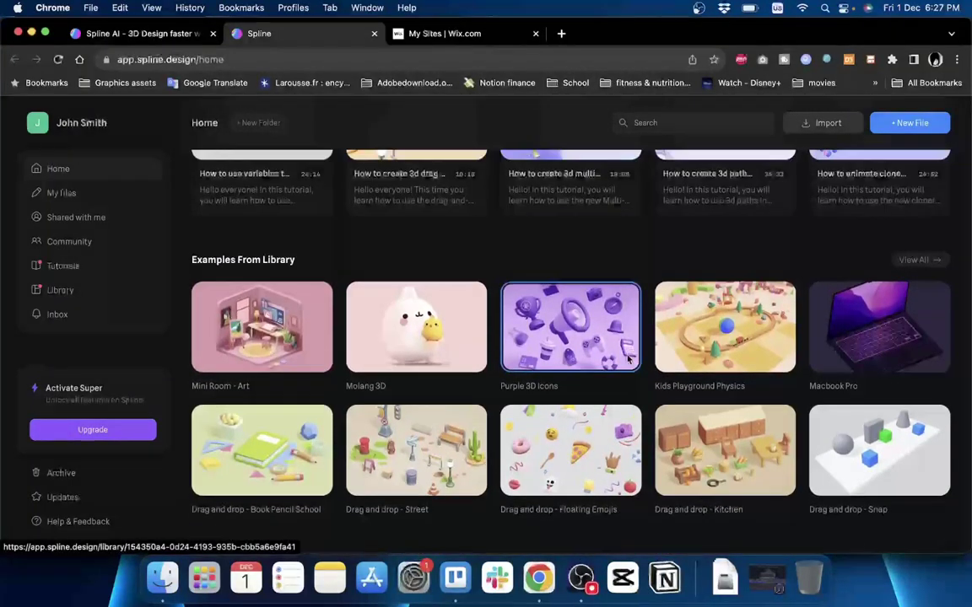
pyautogui.click(921, 261)
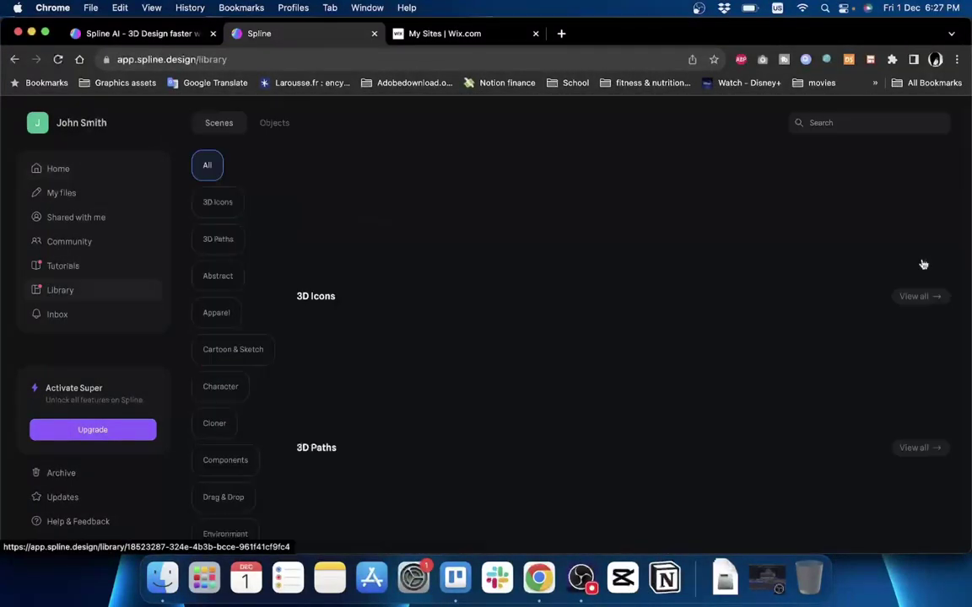
pyautogui.scroll(-5, 580, 358)
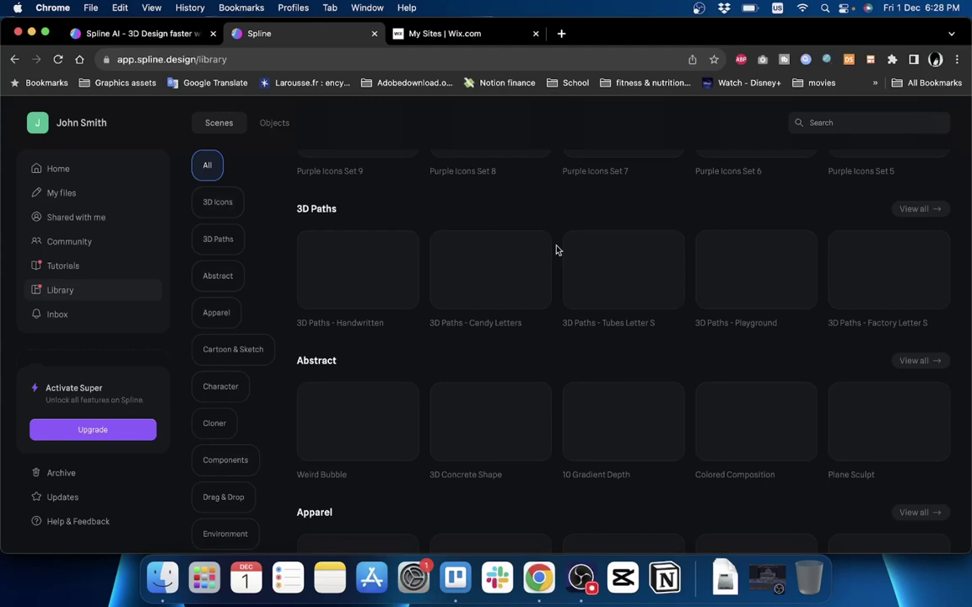
pyautogui.scroll(-1, 556, 250)
pyautogui.scroll(5, 556, 249)
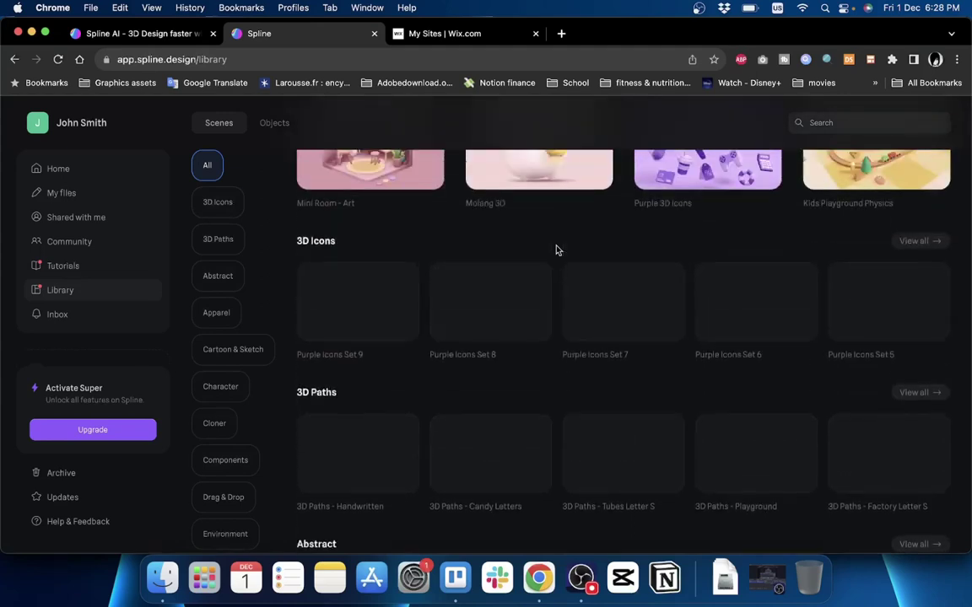
pyautogui.scroll(1, 556, 249)
pyautogui.scroll(-2, 490, 373)
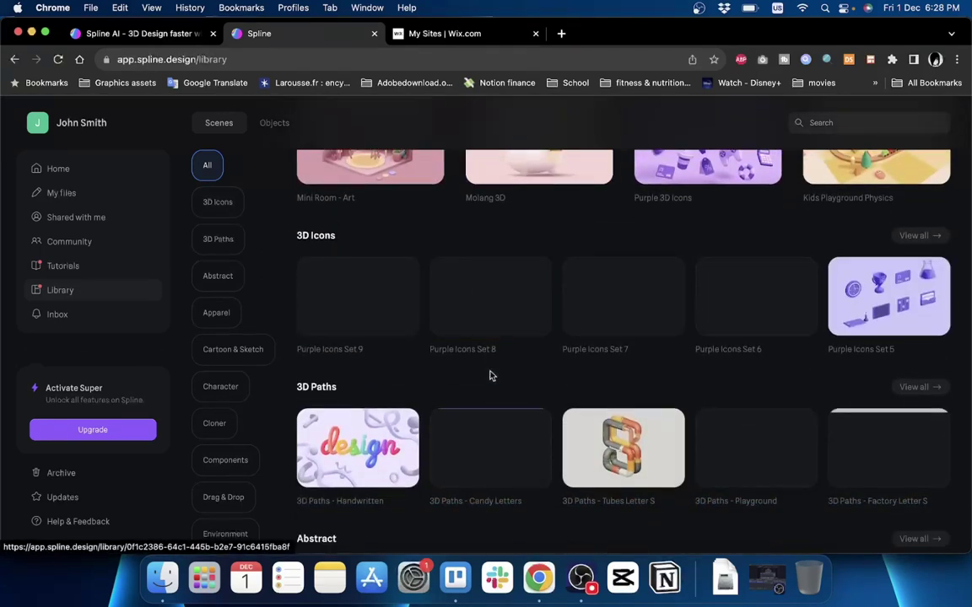
pyautogui.scroll(-5, 490, 375)
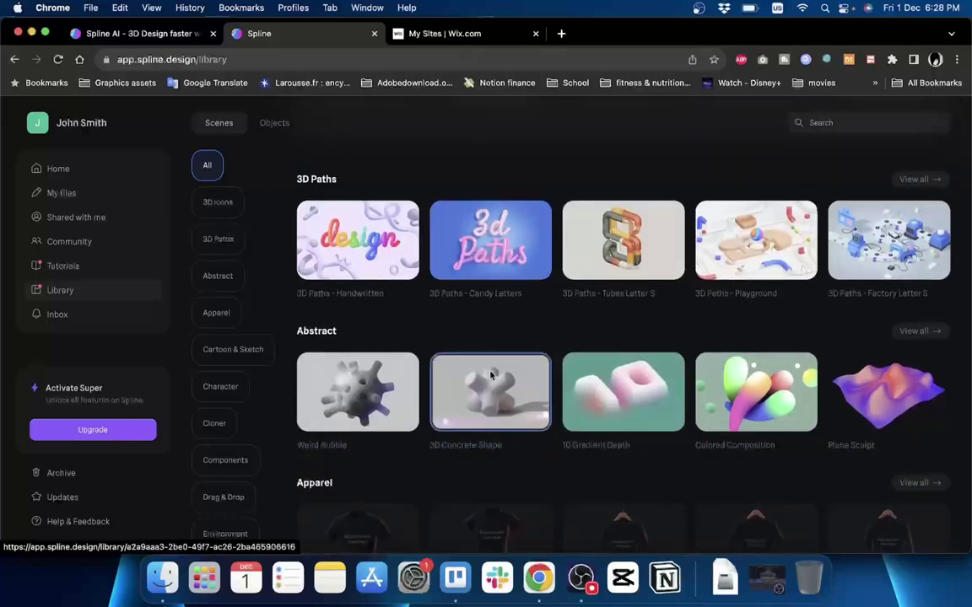
pyautogui.scroll(-5, 490, 375)
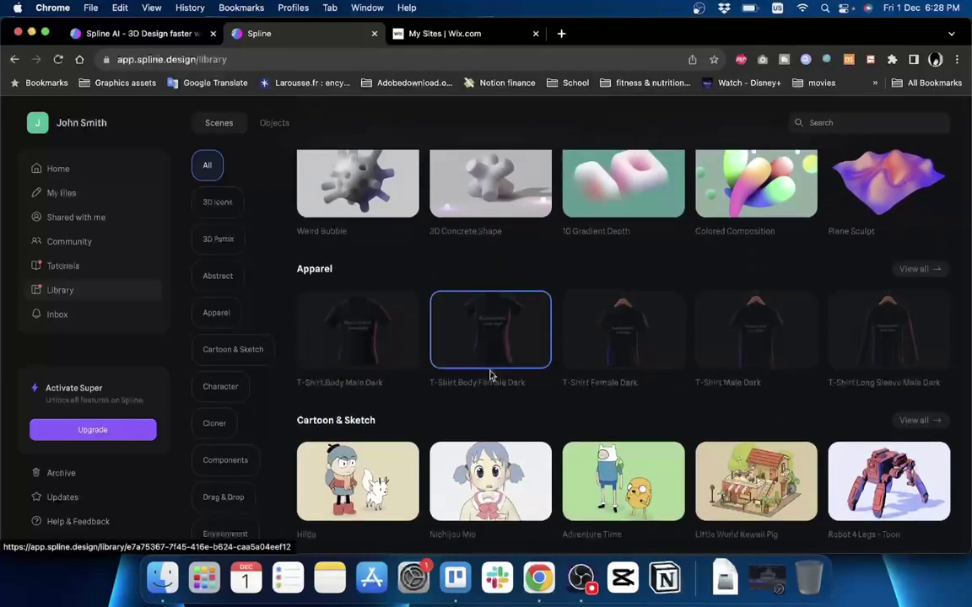
pyautogui.scroll(-1, 490, 375)
pyautogui.scroll(10, 490, 375)
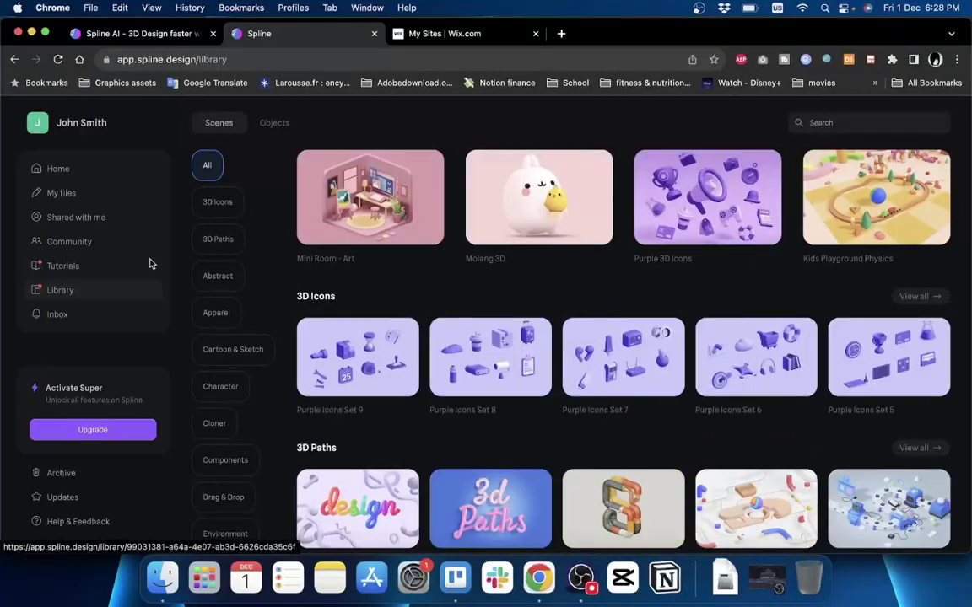
# Open Spline's Community feed from the sidebar and scroll through it.
pyautogui.click(75, 244)
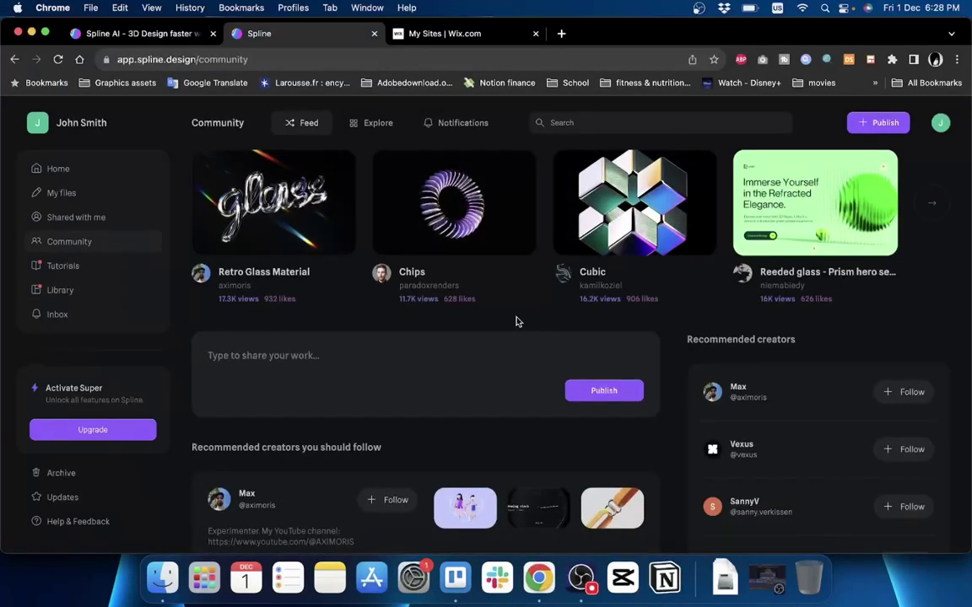
pyautogui.scroll(-5, 517, 322)
pyautogui.scroll(5, 516, 322)
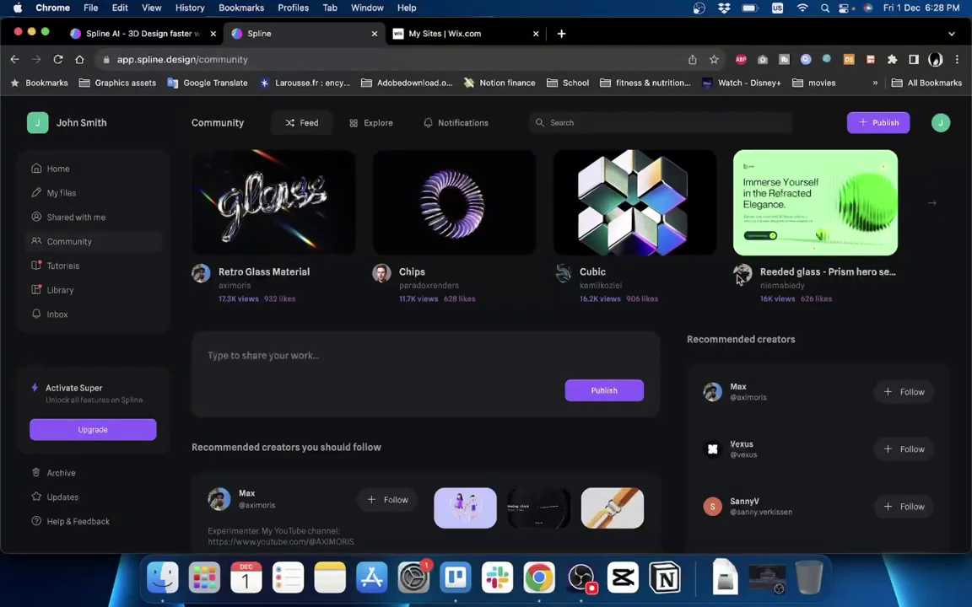
pyautogui.scroll(-3, 531, 386)
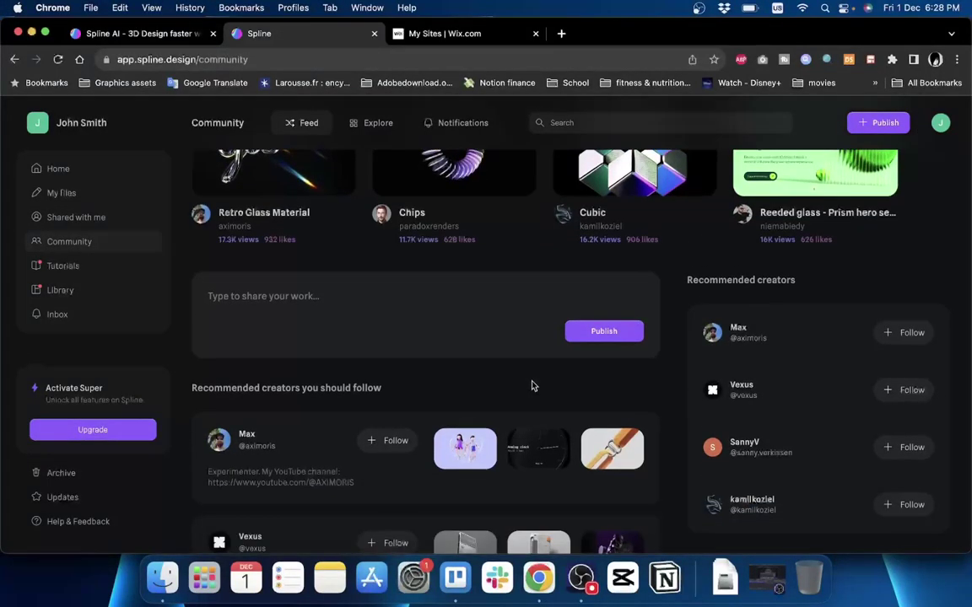
pyautogui.scroll(3, 531, 386)
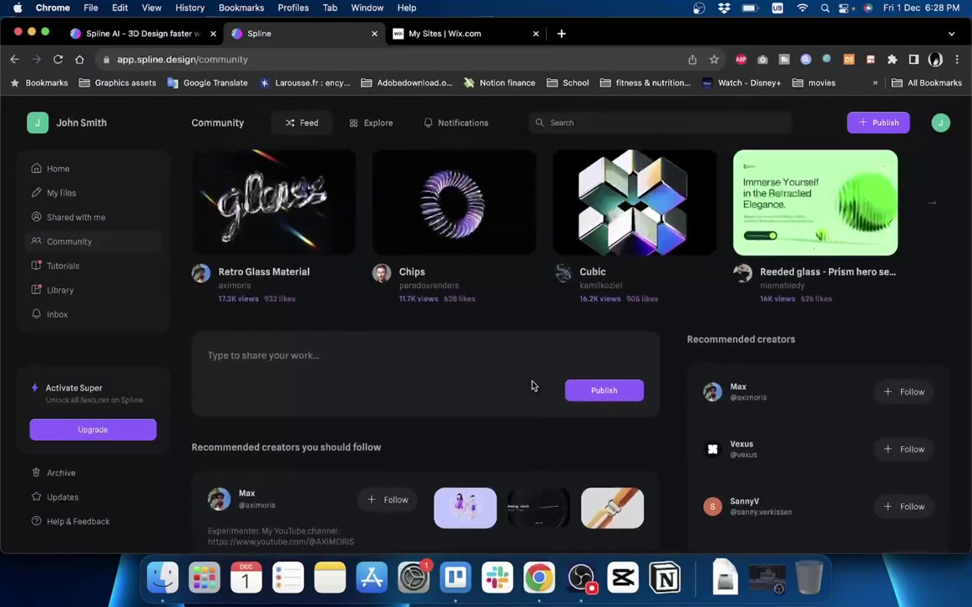
# Switch to the Explore tab and scroll down to the Photoreal Earth card.
pyautogui.click(371, 123)
pyautogui.scroll(-5, 414, 360)
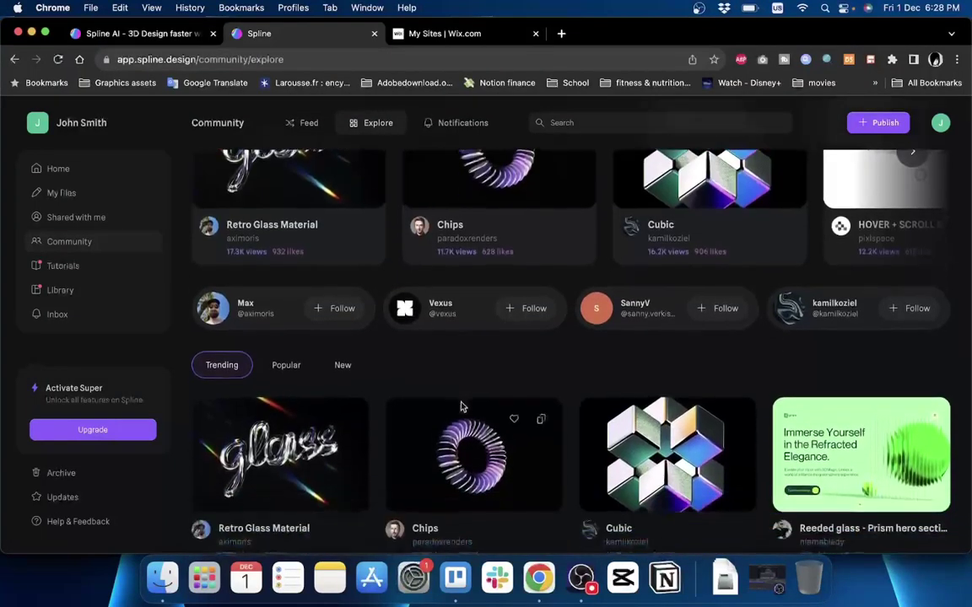
pyautogui.scroll(-6, 461, 407)
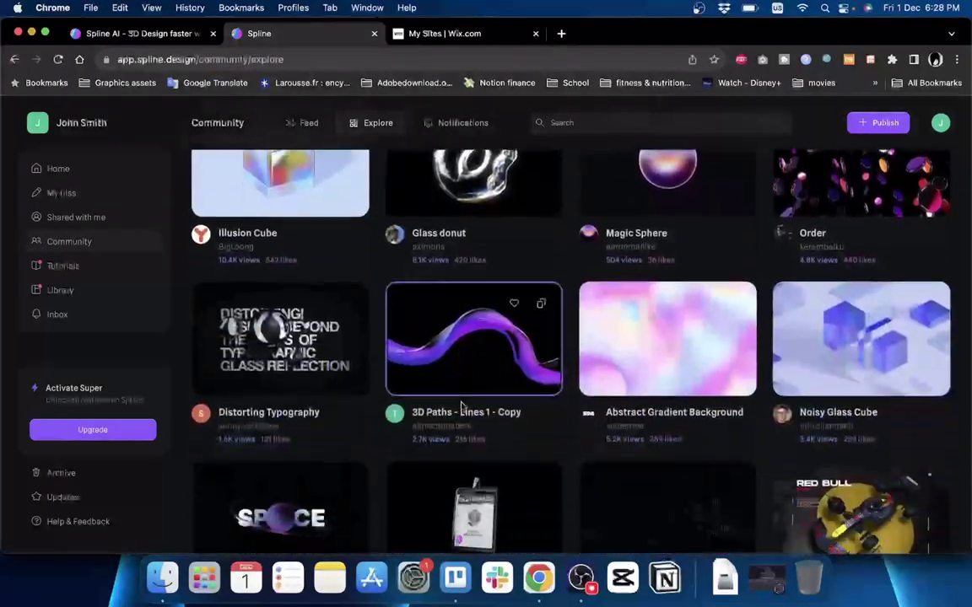
pyautogui.scroll(-3, 461, 406)
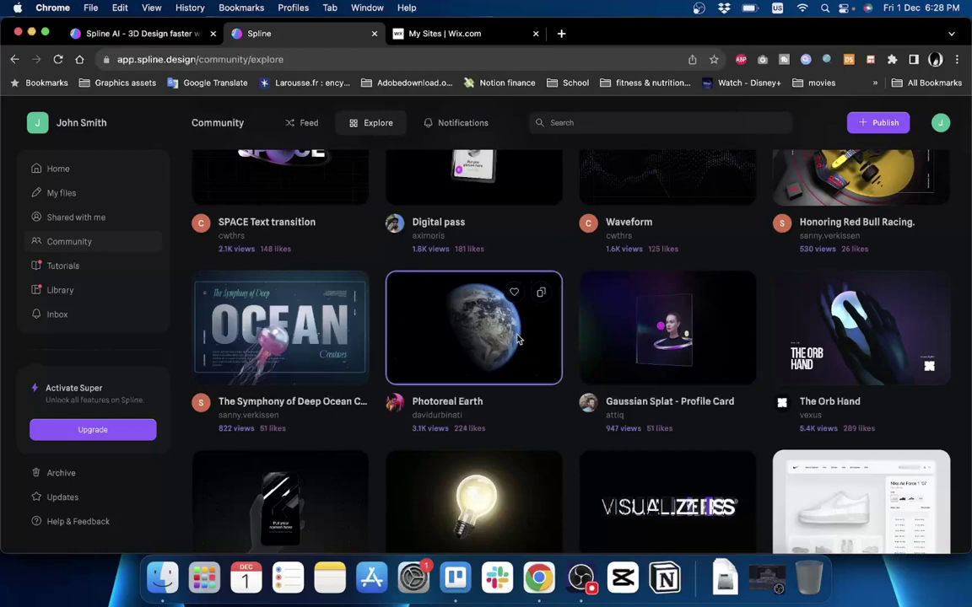
# Open the Photoreal Earth scene page and scroll to its title, Remix button and description.
pyautogui.click(470, 336)
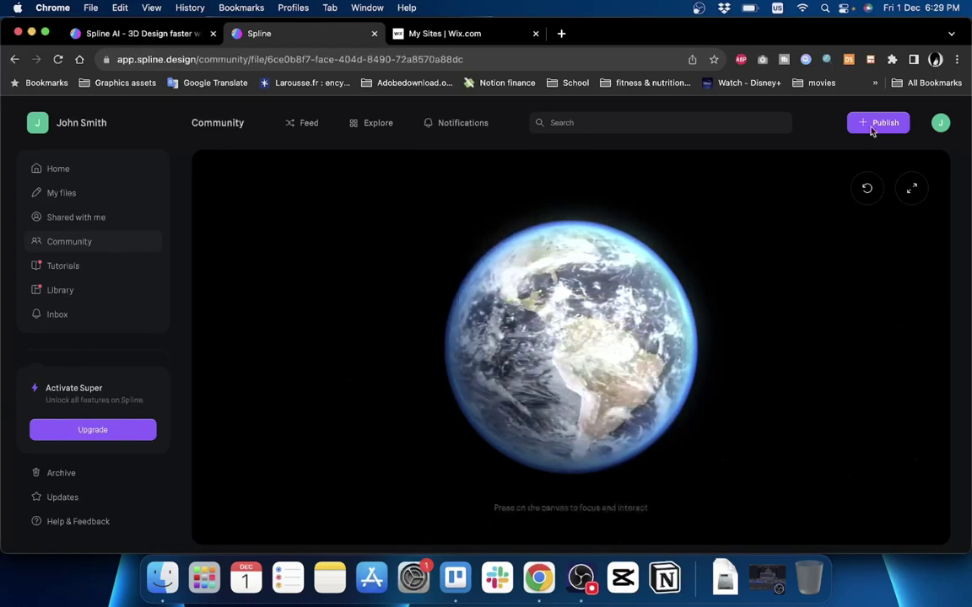
pyautogui.scroll(-2, 664, 404)
pyautogui.scroll(-5, 663, 404)
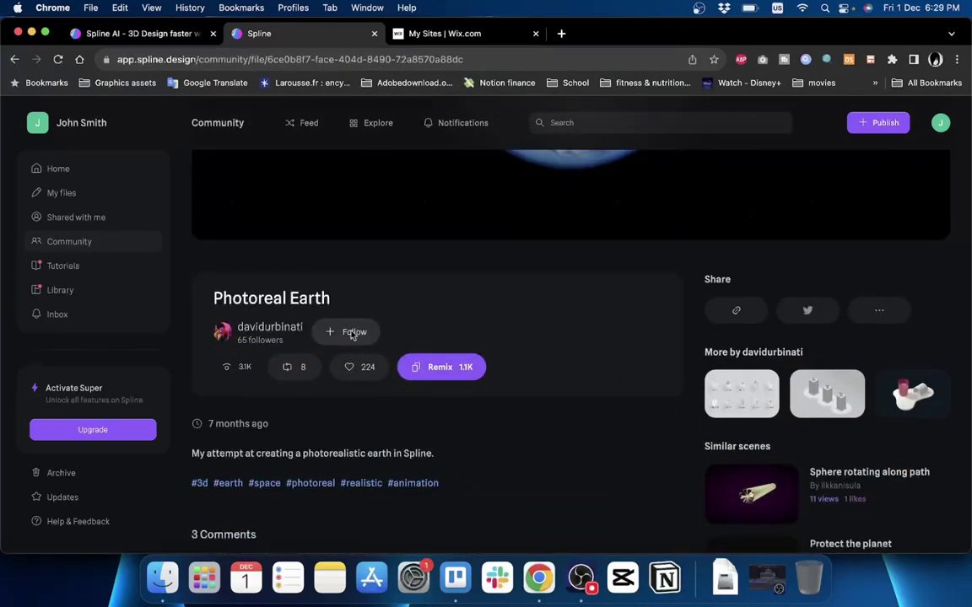
# Remix Photoreal Earth into an editable copy and select the Earth group on the canvas.
pyautogui.click(446, 370)
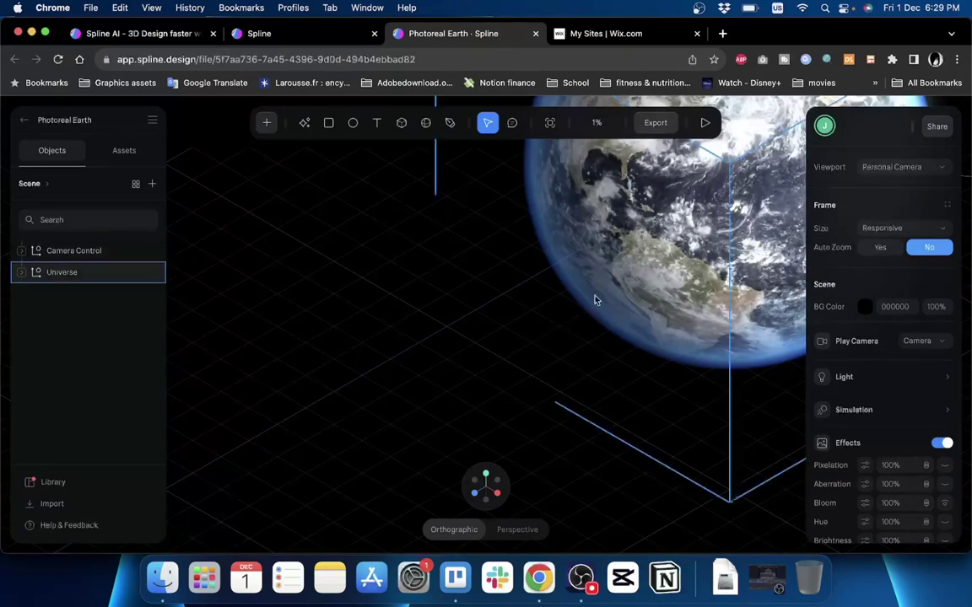
pyautogui.rightClick(690, 208)
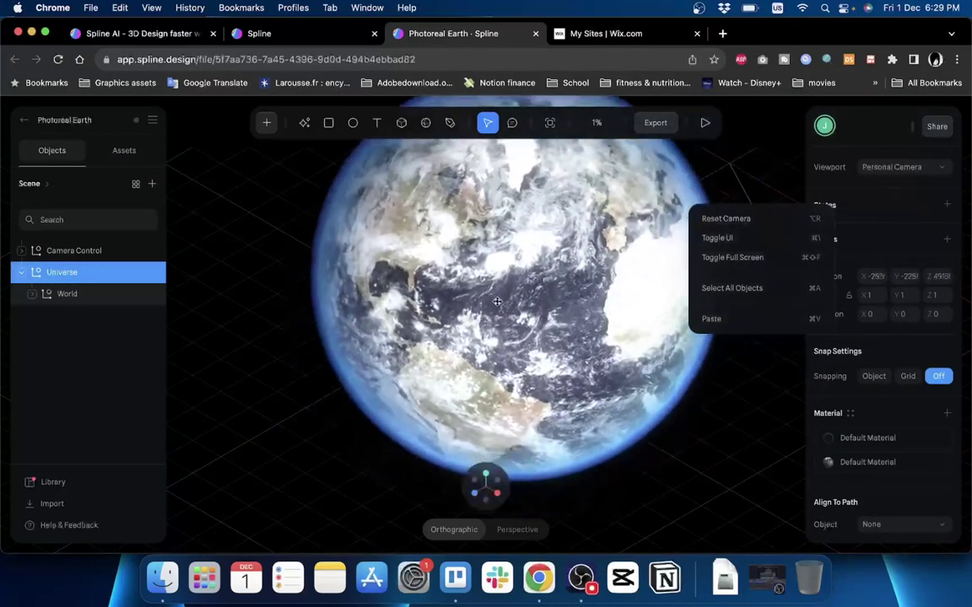
pyautogui.click(606, 279)
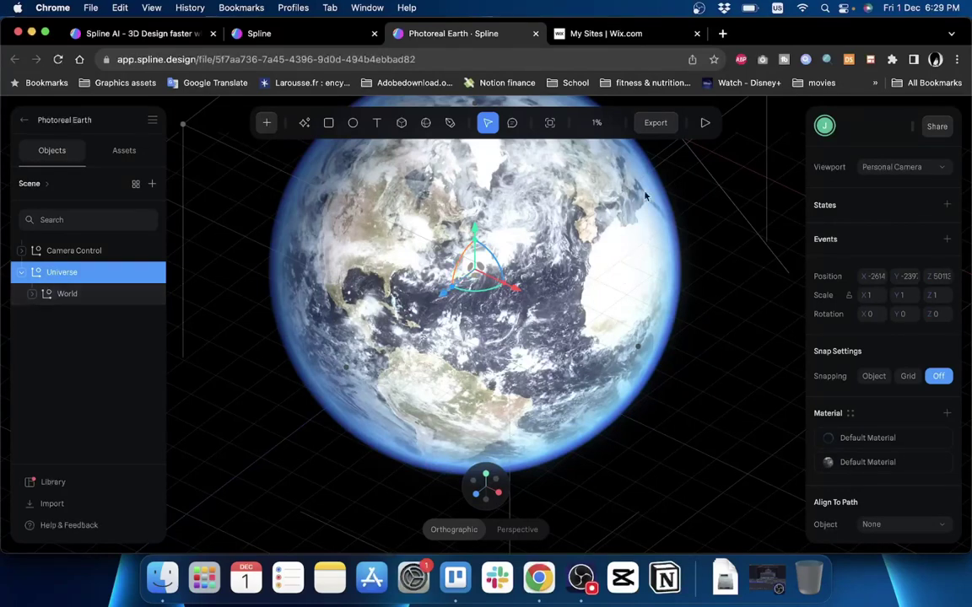
# Open the Viewer embed's Play Settings; attempt to hide the Spline logo, dismissing the upgrade offer.
pyautogui.click(656, 125)
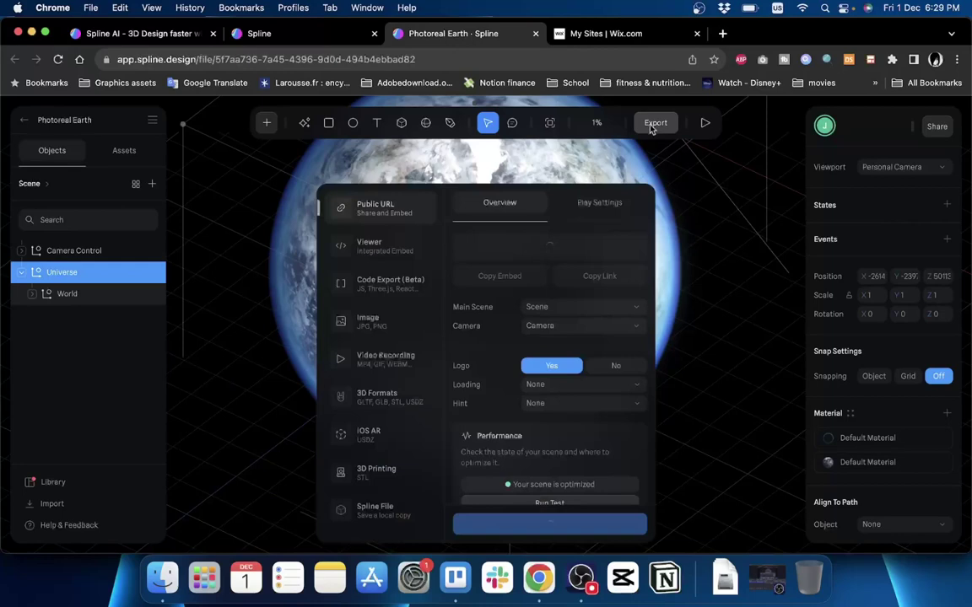
pyautogui.click(388, 254)
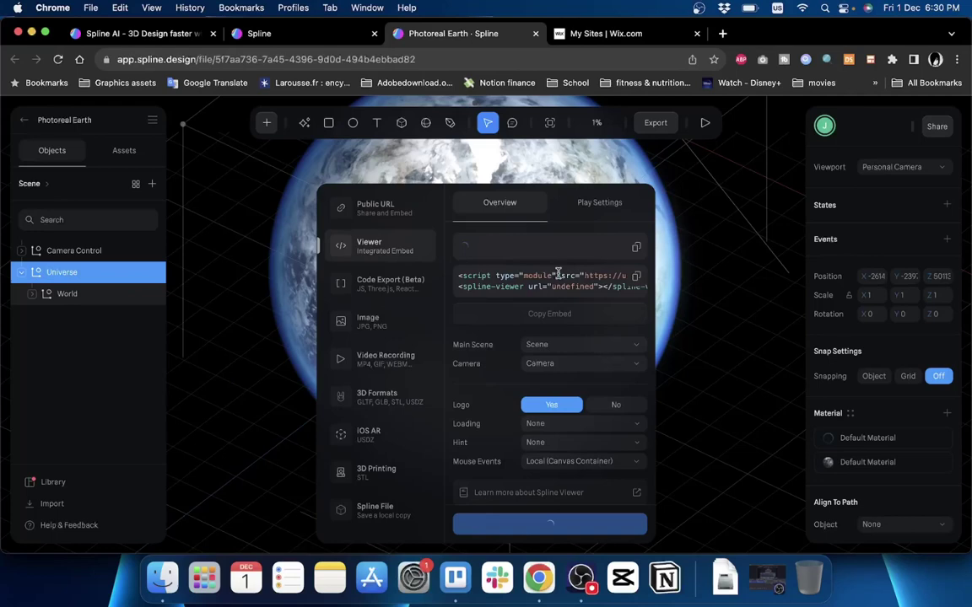
pyautogui.click(598, 205)
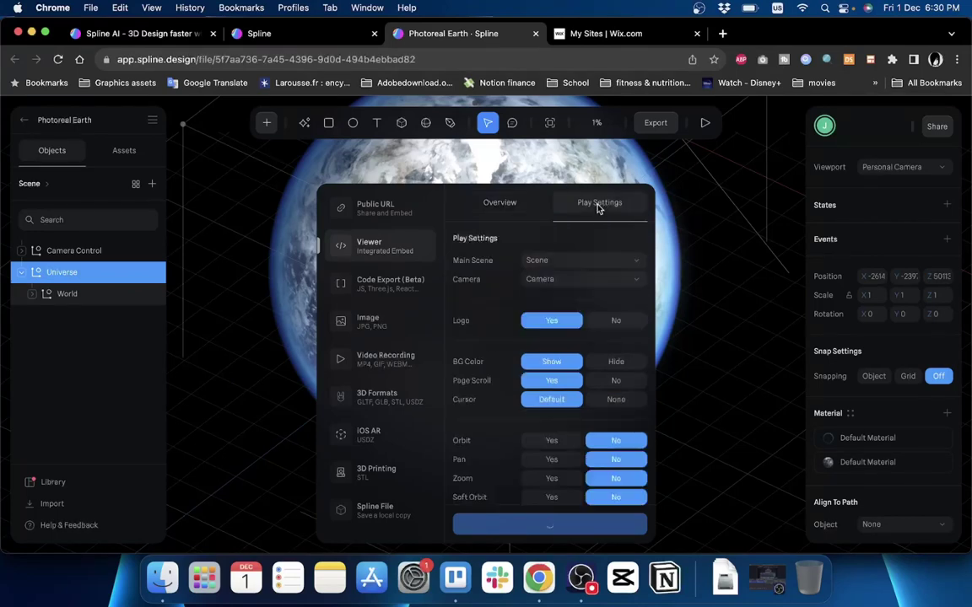
pyautogui.click(617, 323)
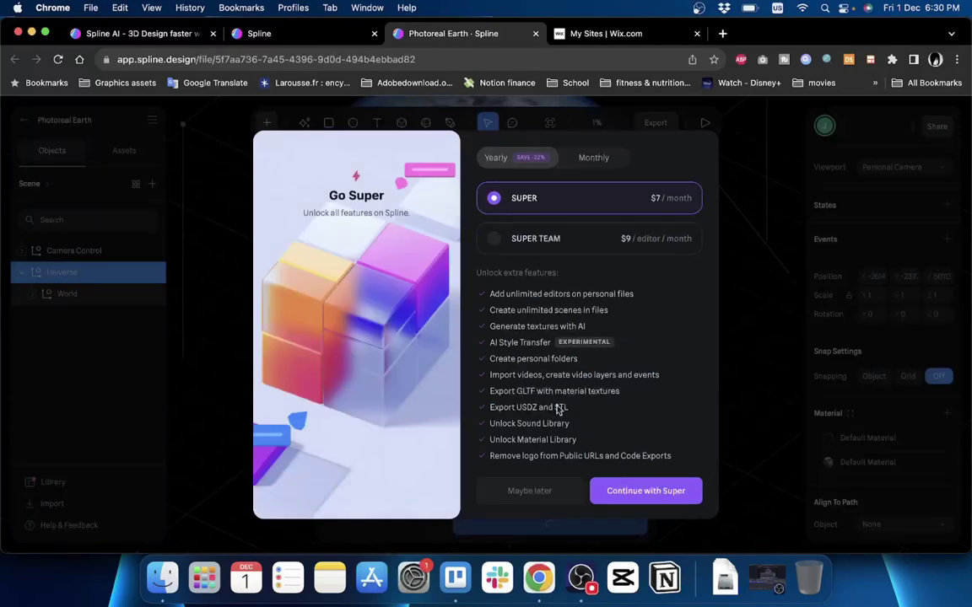
pyautogui.click(534, 493)
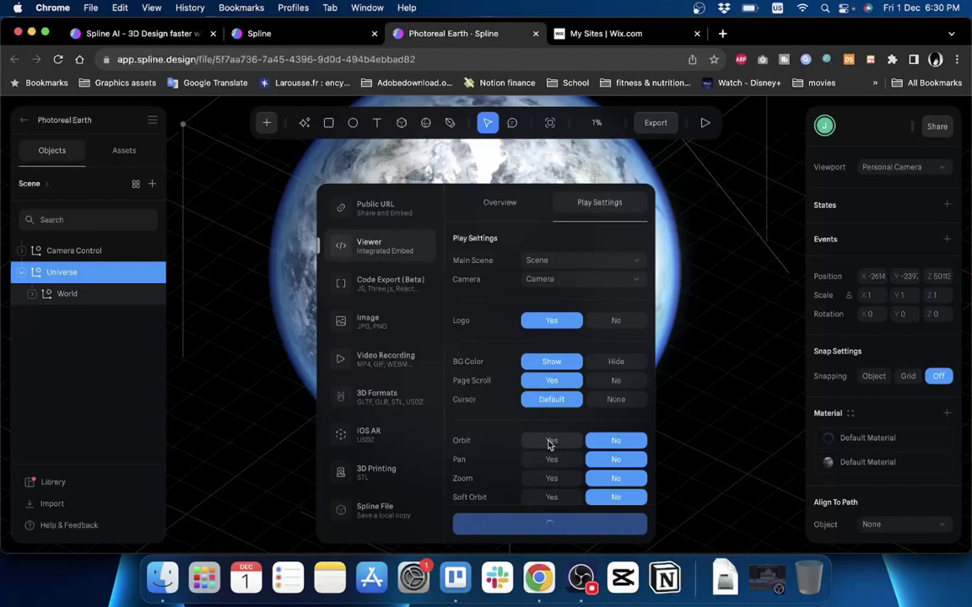
# Set Orbit, Pan, Zoom and Soft Orbit to Yes for the embed.
pyautogui.click(556, 445)
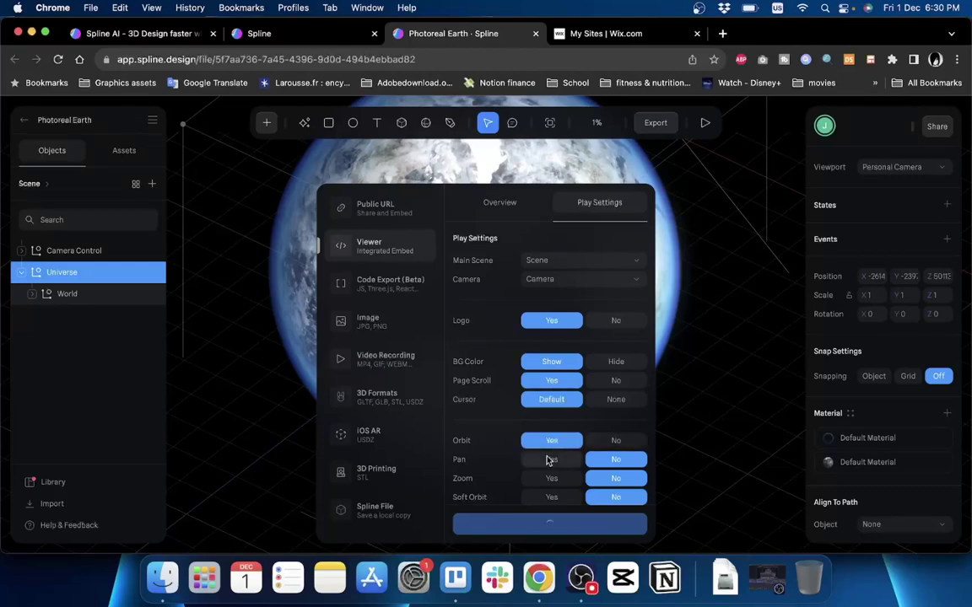
pyautogui.click(551, 459)
pyautogui.click(550, 480)
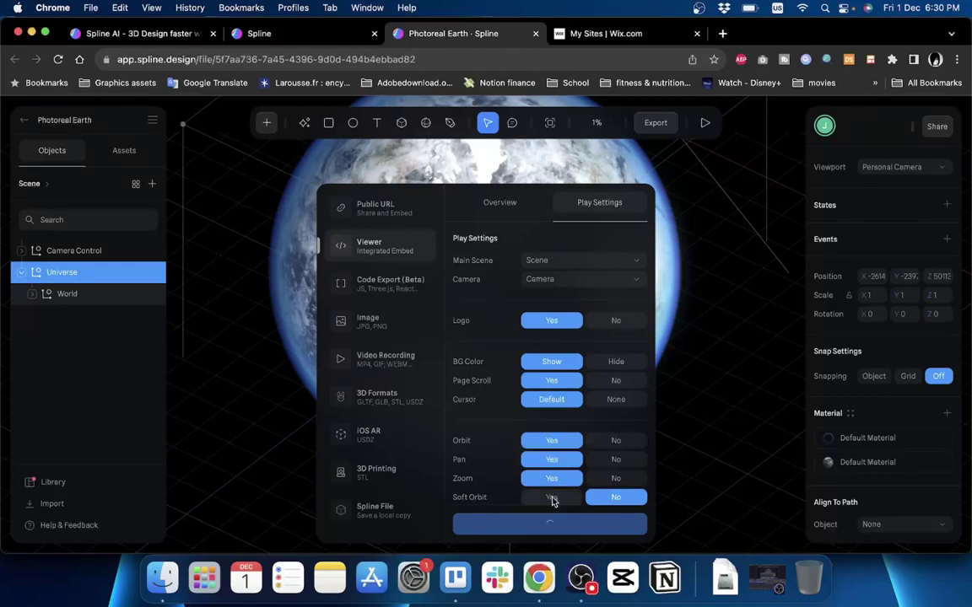
pyautogui.click(550, 497)
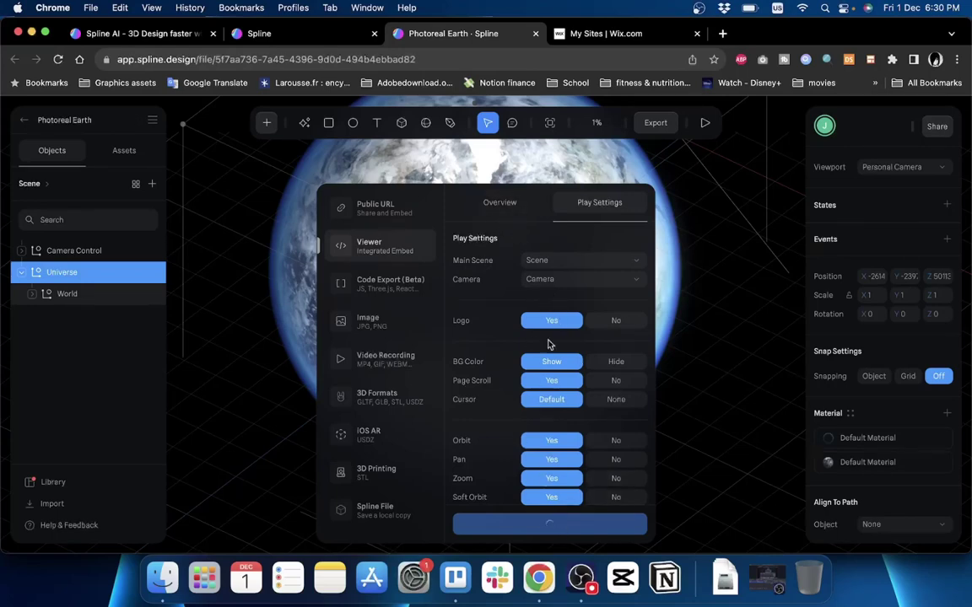
# Copy the Viewer embed code from the export panel's Overview.
pyautogui.click(497, 209)
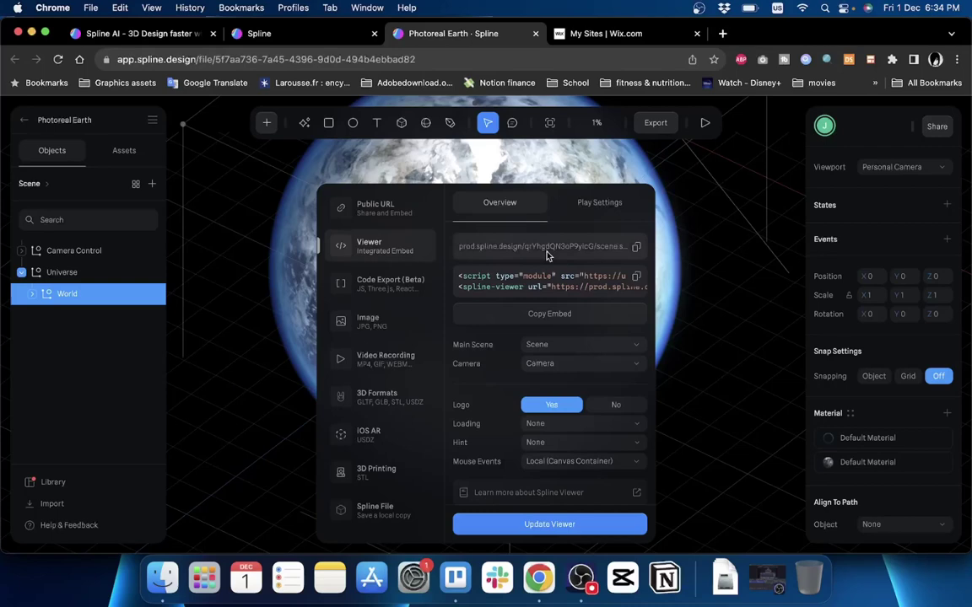
pyautogui.click(548, 314)
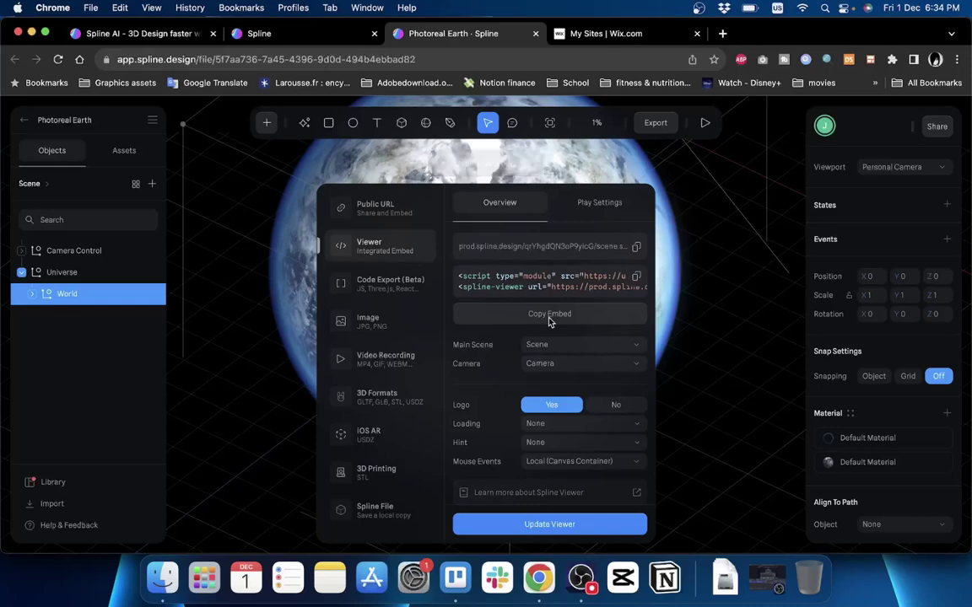
# Switch to the Wix My Sites tab and scroll through the page.
pyautogui.click(628, 37)
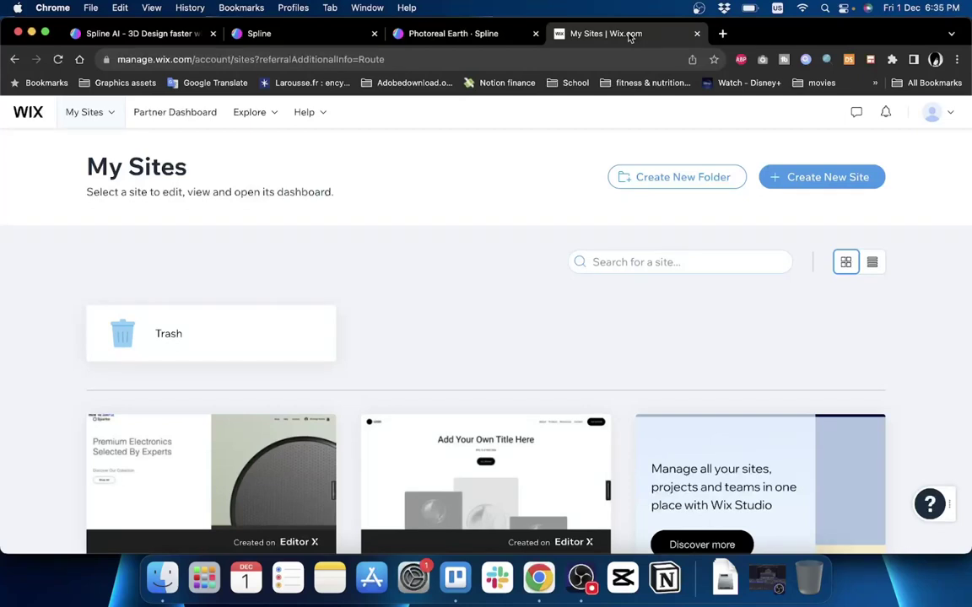
pyautogui.scroll(-3, 493, 291)
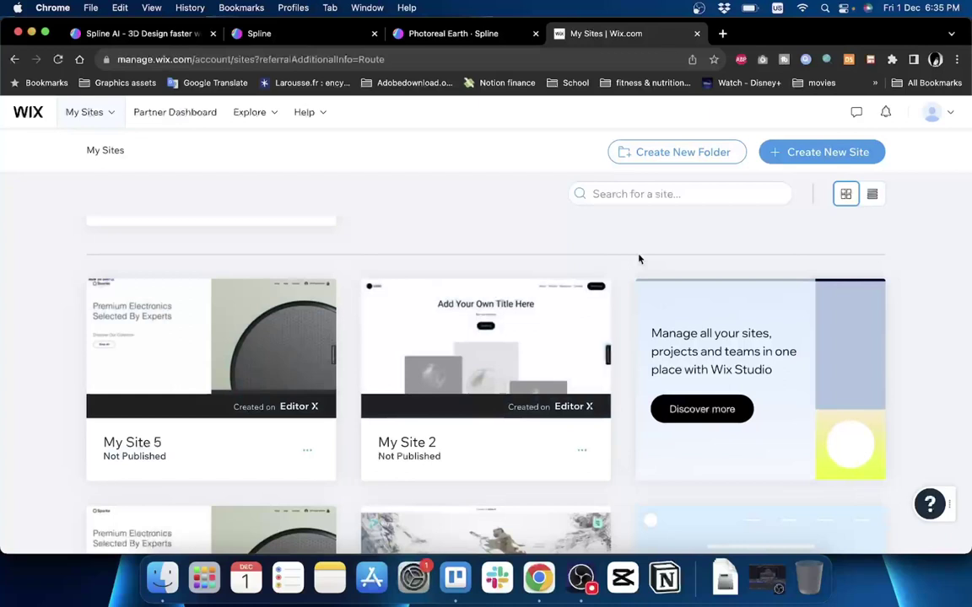
pyautogui.scroll(3, 637, 258)
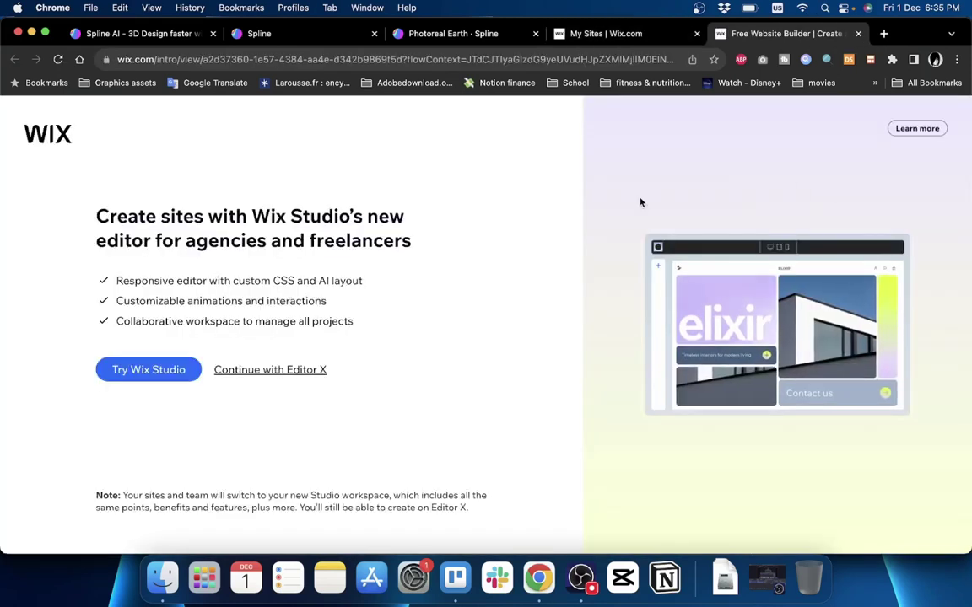
# Continue with Editor X and start the new site from the Blank Canvas template.
pyautogui.click(281, 374)
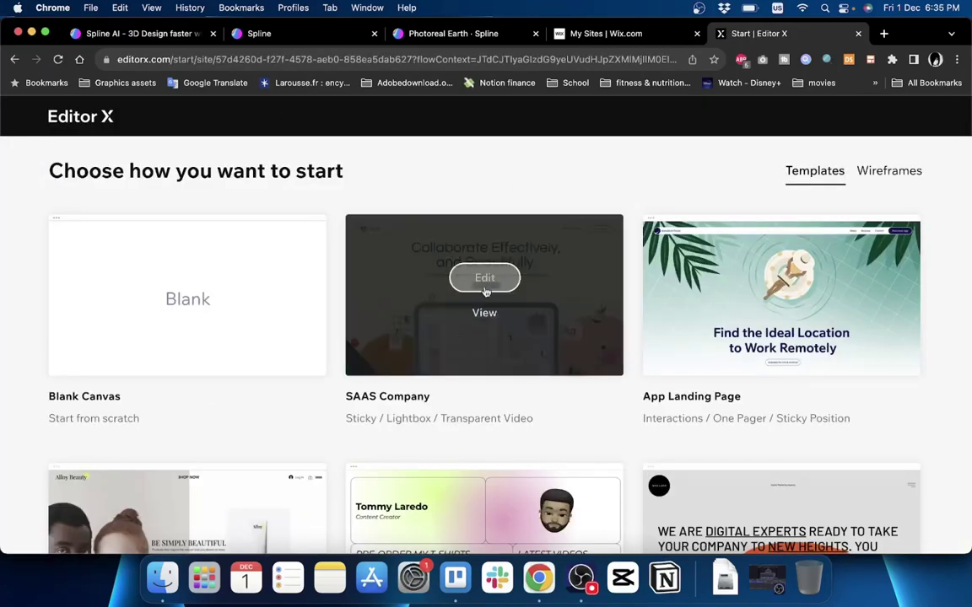
pyautogui.scroll(-2, 533, 433)
pyautogui.scroll(2, 533, 433)
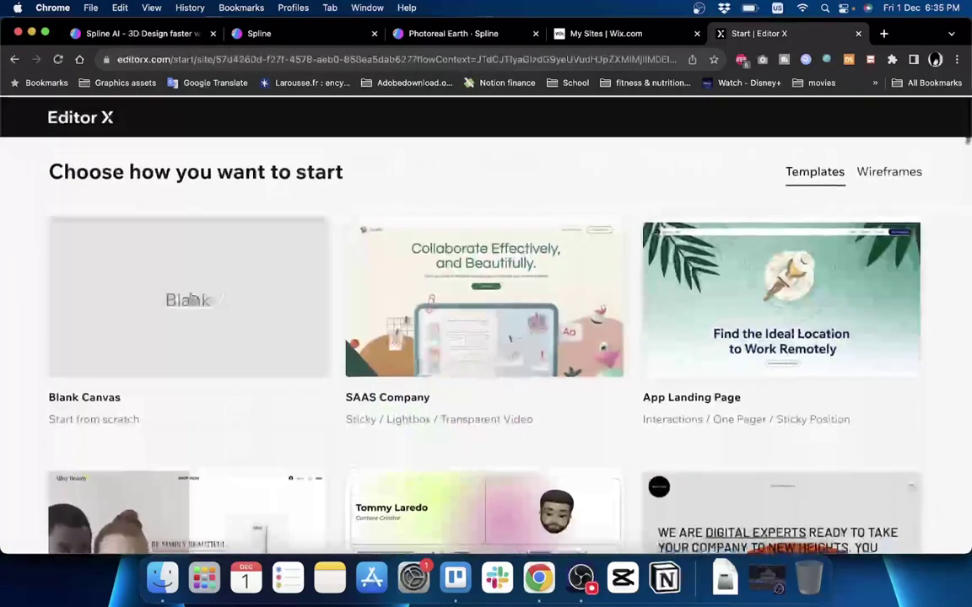
pyautogui.scroll(-2, 647, 357)
pyautogui.scroll(-5, 649, 357)
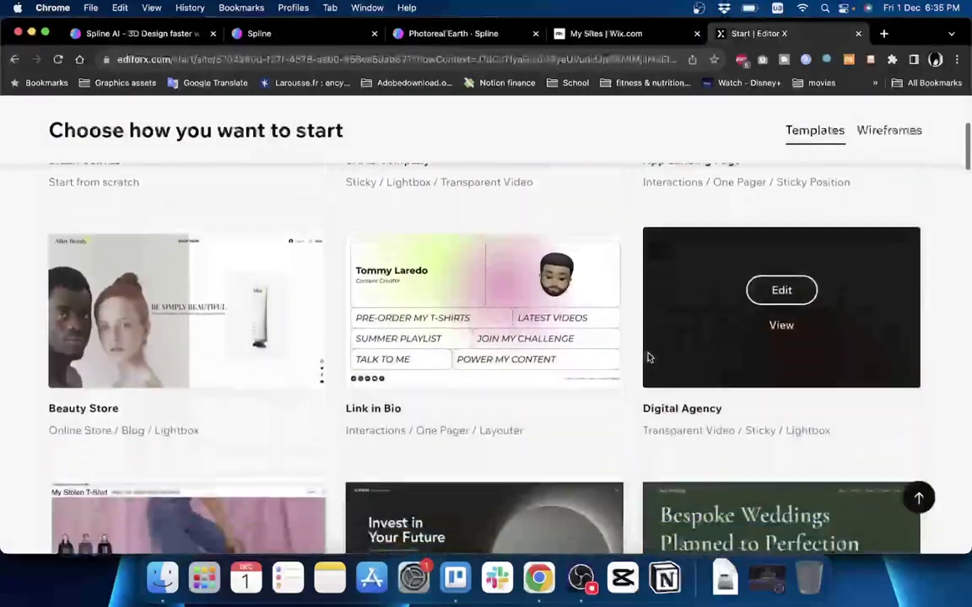
pyautogui.scroll(-2, 648, 357)
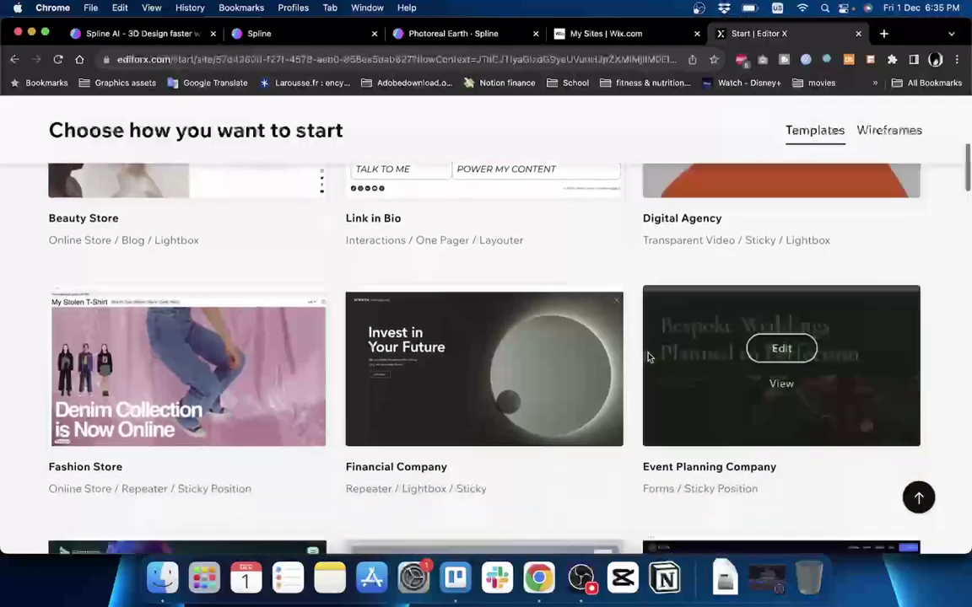
pyautogui.scroll(10, 650, 358)
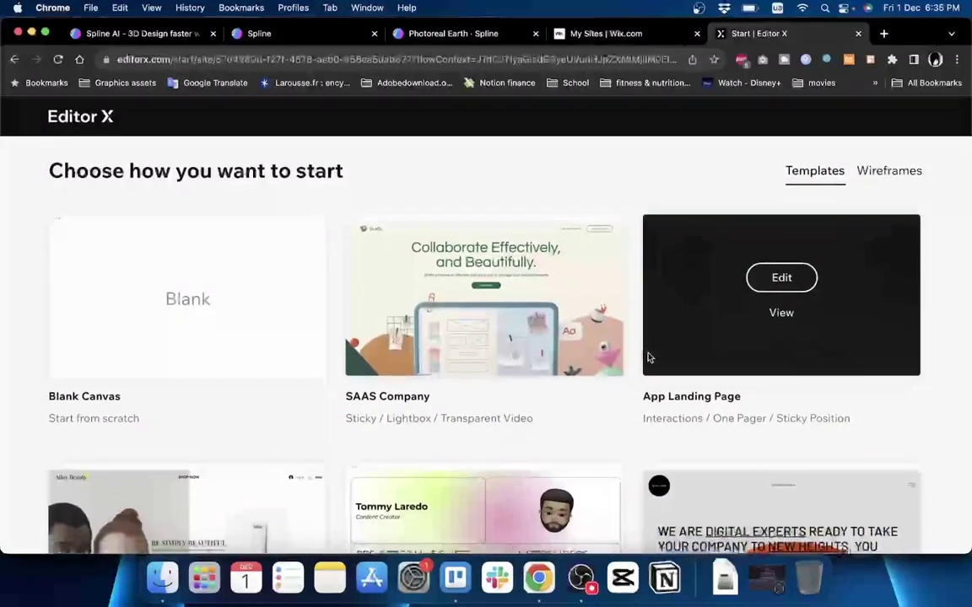
pyautogui.moveTo(179, 290)
pyautogui.moveTo(532, 342)
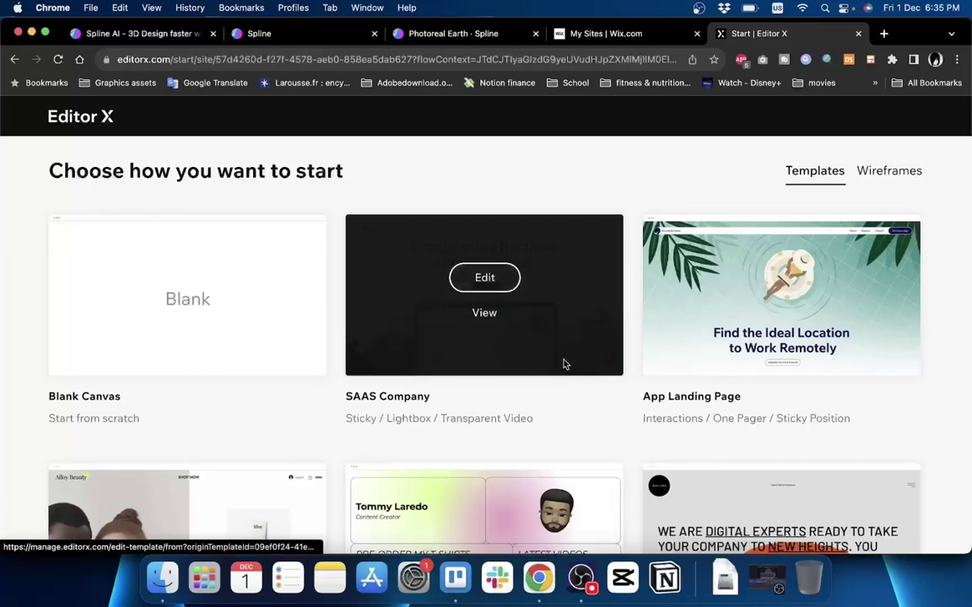
pyautogui.moveTo(213, 263)
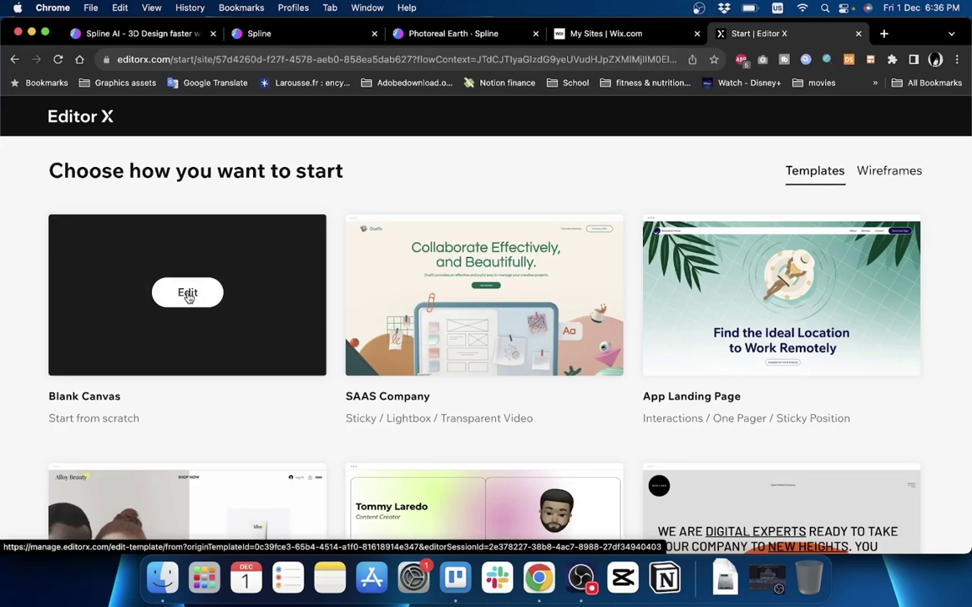
pyautogui.click(187, 294)
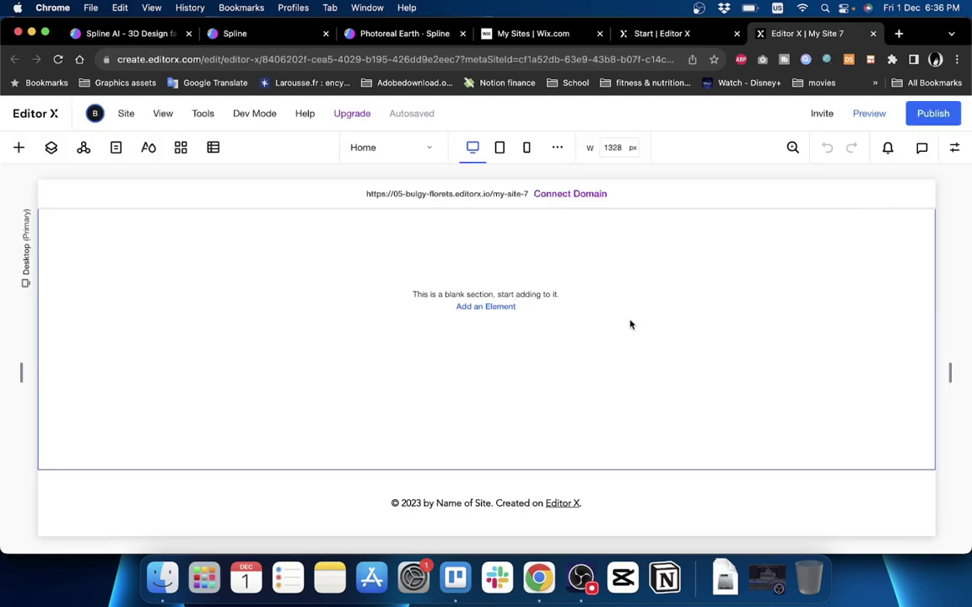
# Add an iFrame element to the section from the Add Elements list.
pyautogui.scroll(-3, 629, 324)
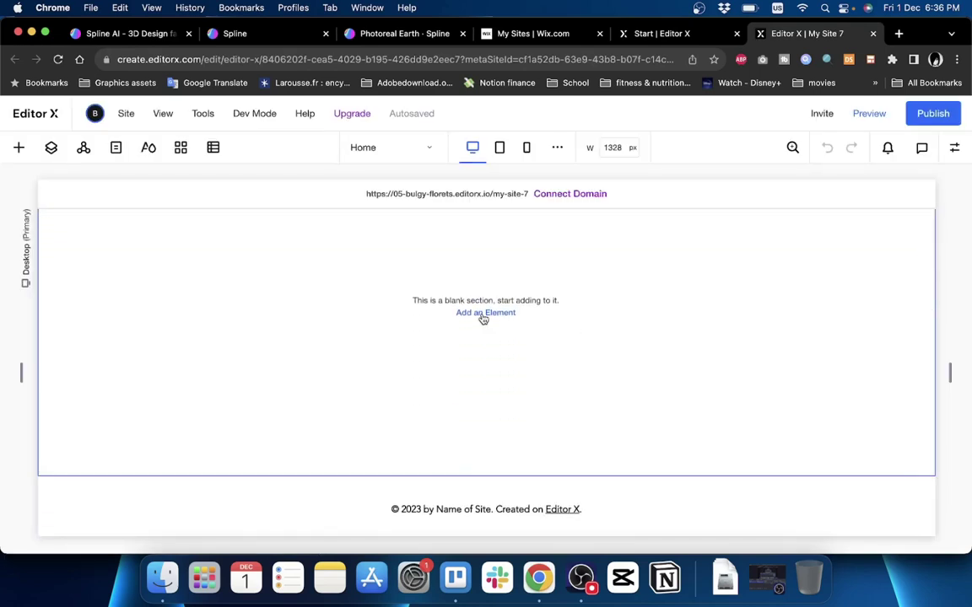
pyautogui.click(18, 148)
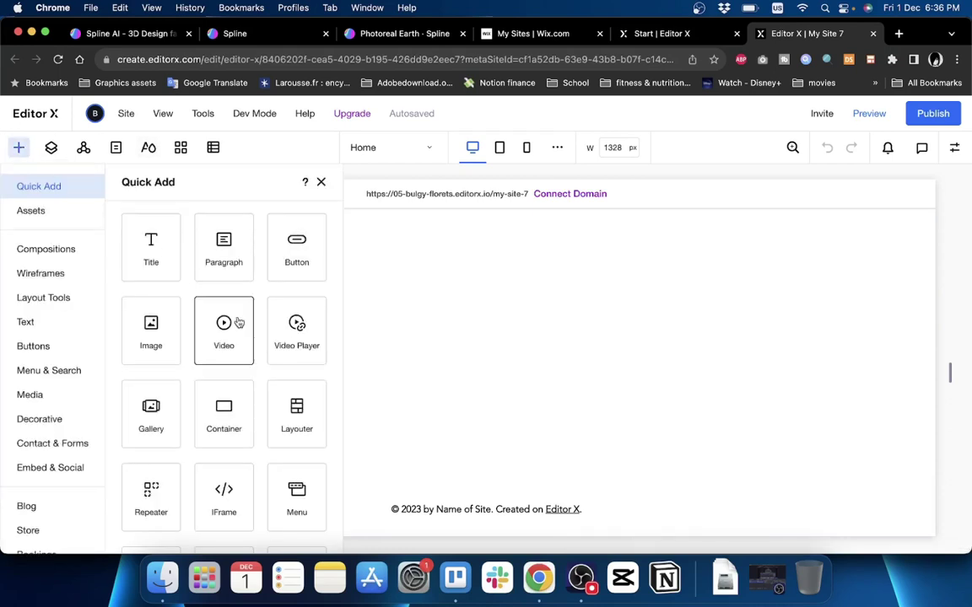
pyautogui.scroll(-3, 250, 362)
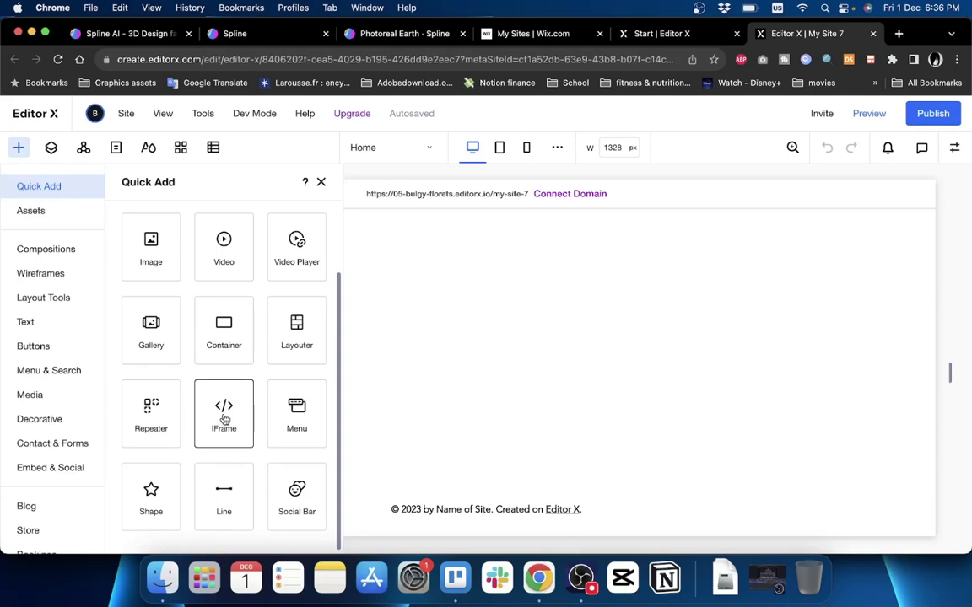
pyautogui.click(225, 420)
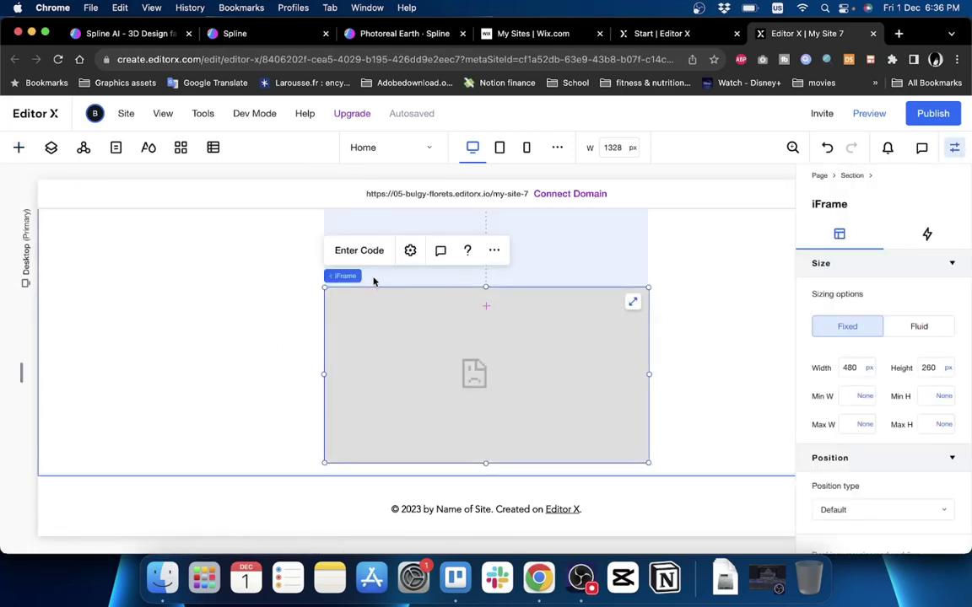
# Replace the iFrame's placeholder code with the pasted Spline embed and apply it.
pyautogui.click(337, 251)
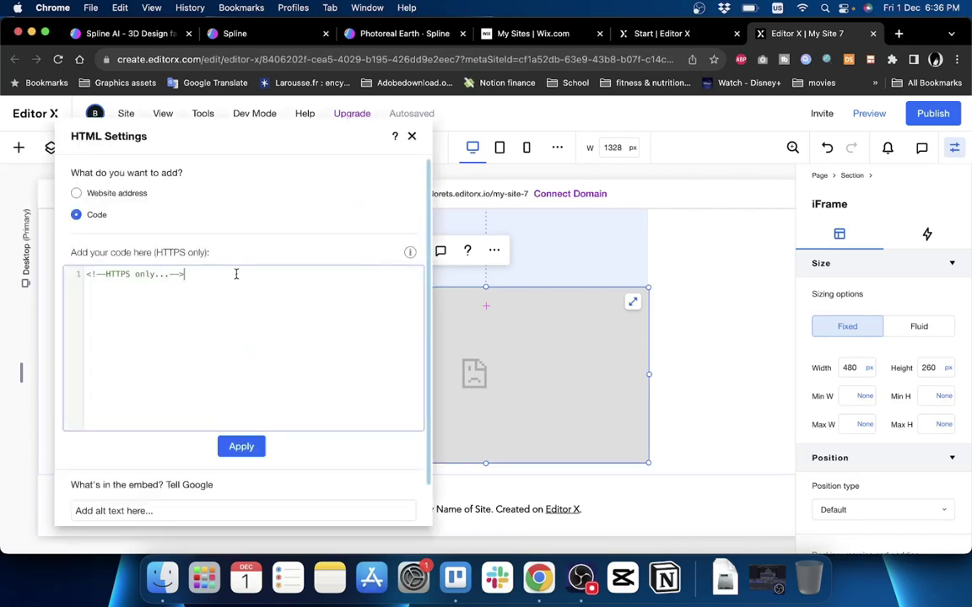
pyautogui.press('BackSpace')
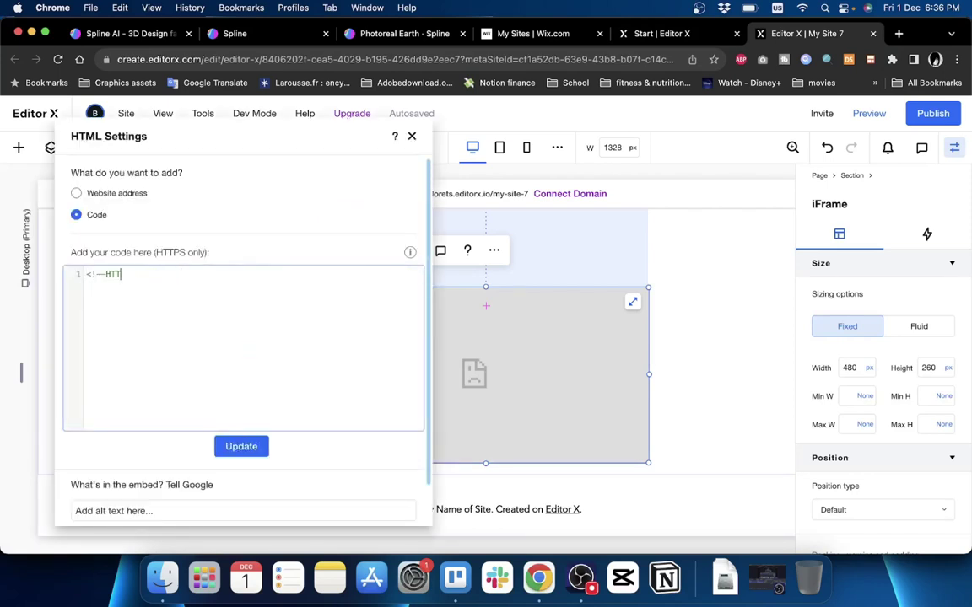
pyautogui.press('BackSpace')
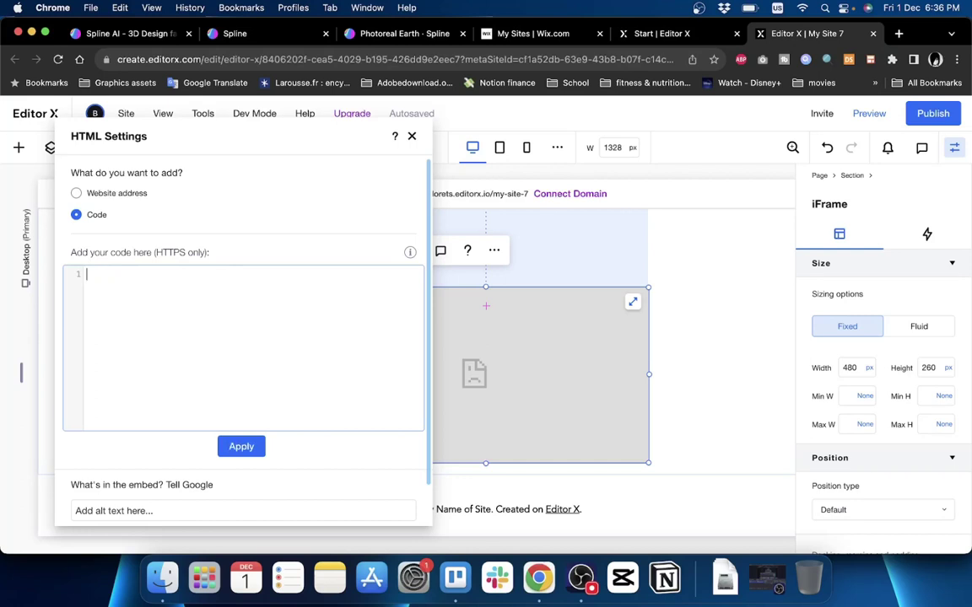
pyautogui.press('super+v')
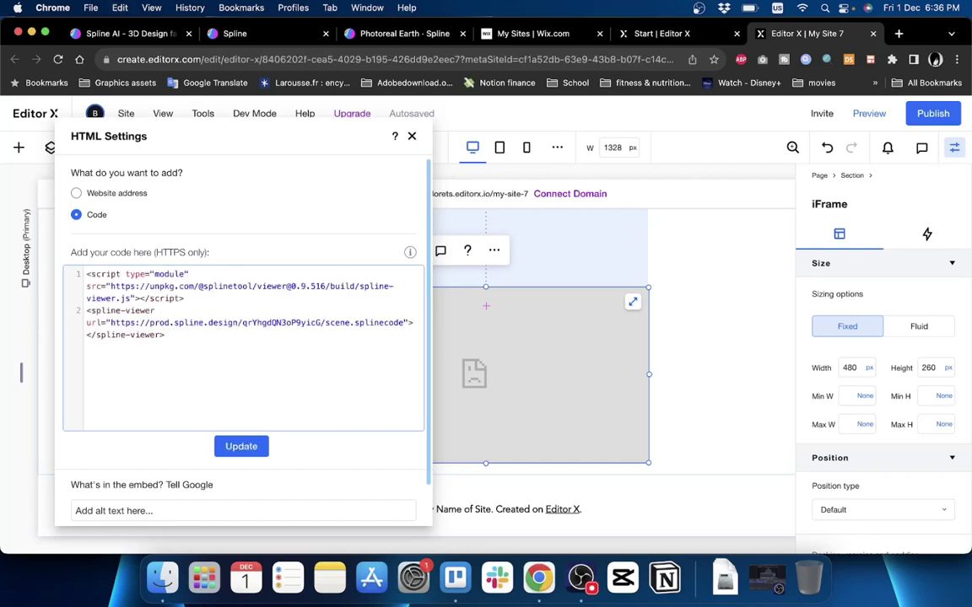
pyautogui.click(241, 447)
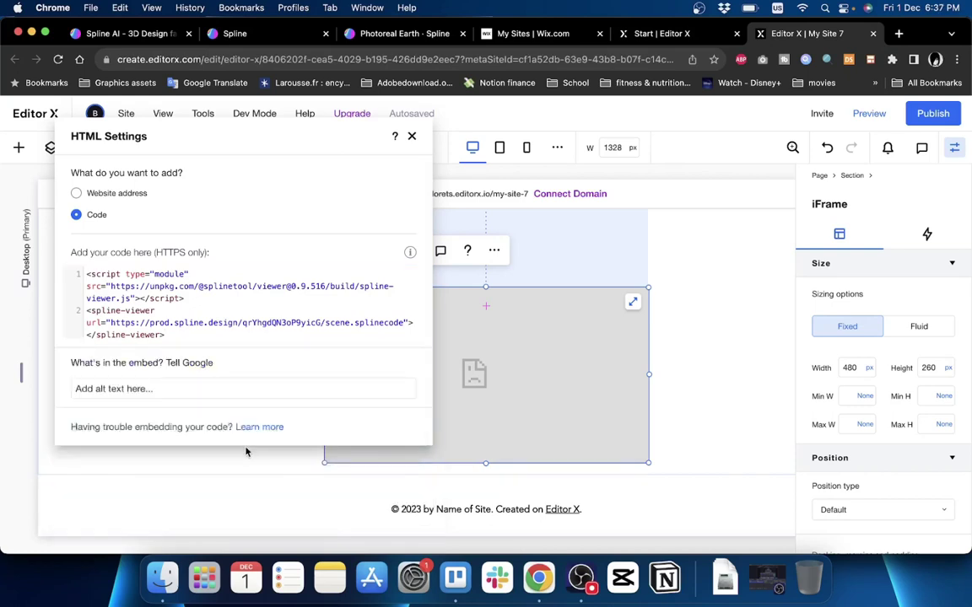
pyautogui.click(411, 136)
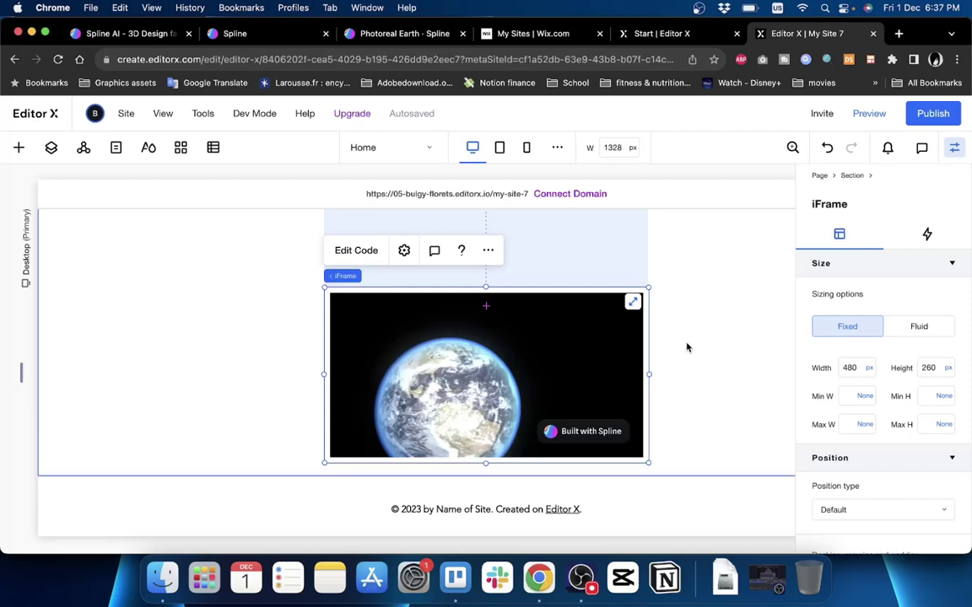
pyautogui.click(407, 36)
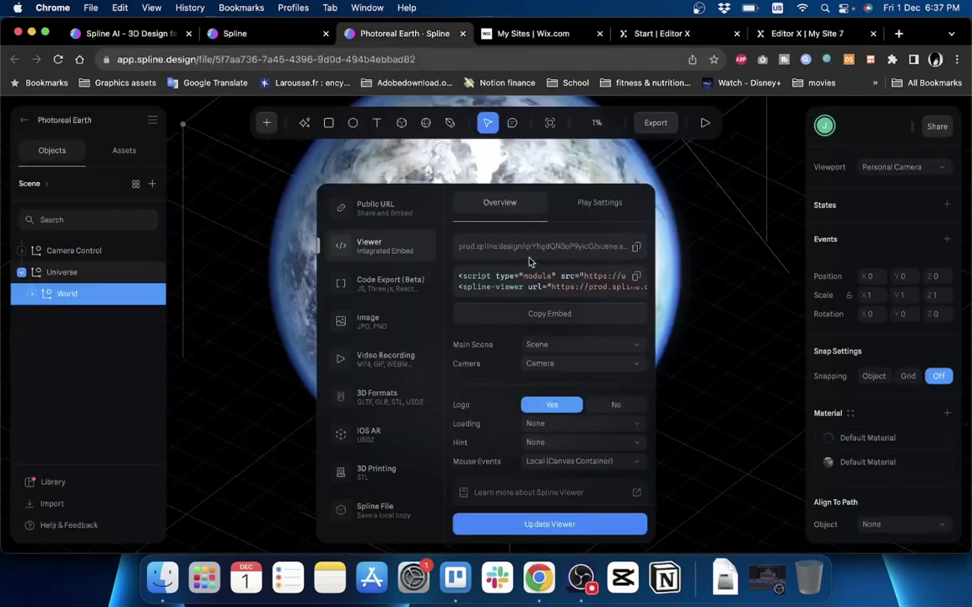
pyautogui.click(597, 205)
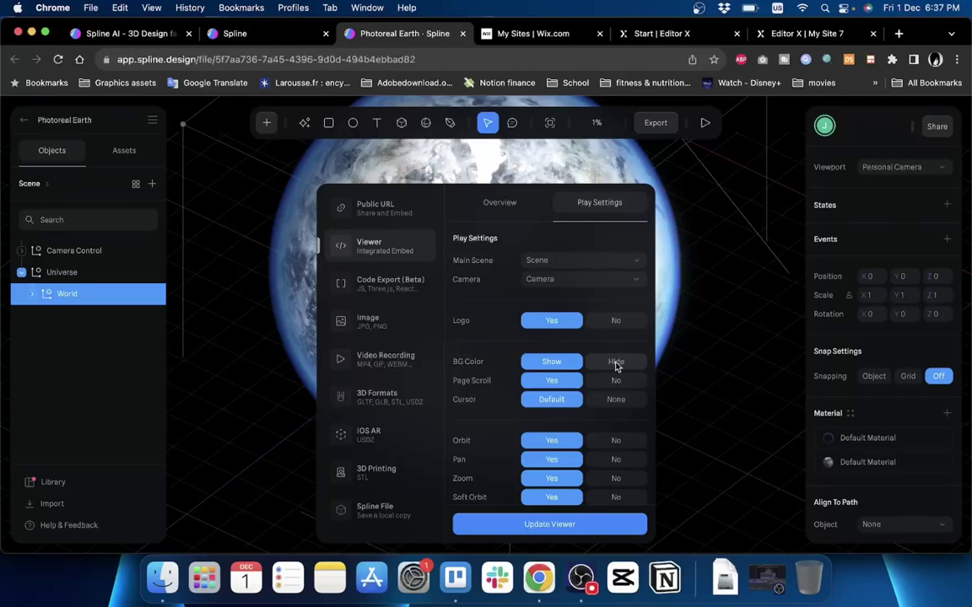
pyautogui.click(807, 36)
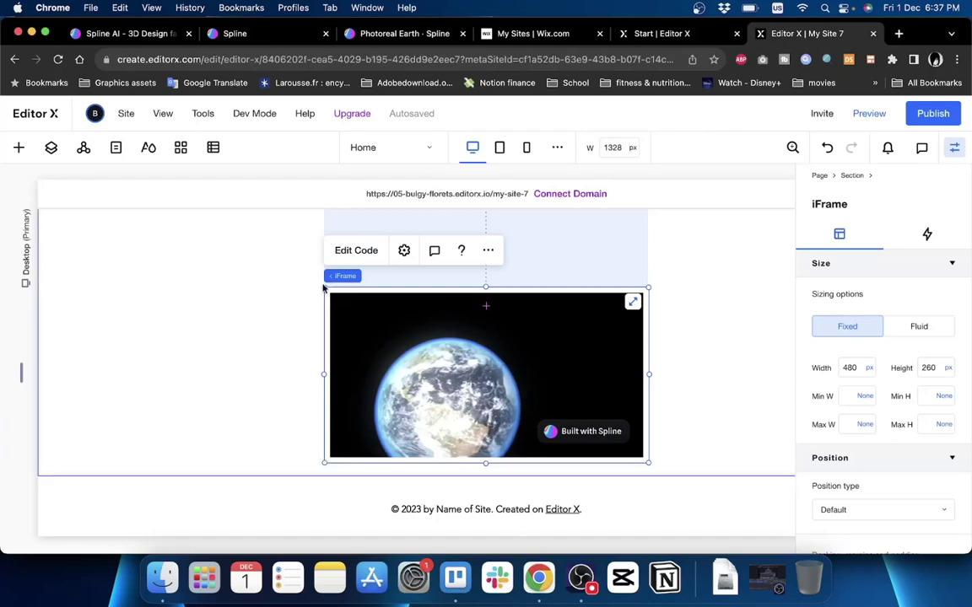
# Enlarge the Earth iFrame to 612×331 and add a title element, opening its text for editing.
pyautogui.moveTo(323, 287); pyautogui.dragTo(232, 250)
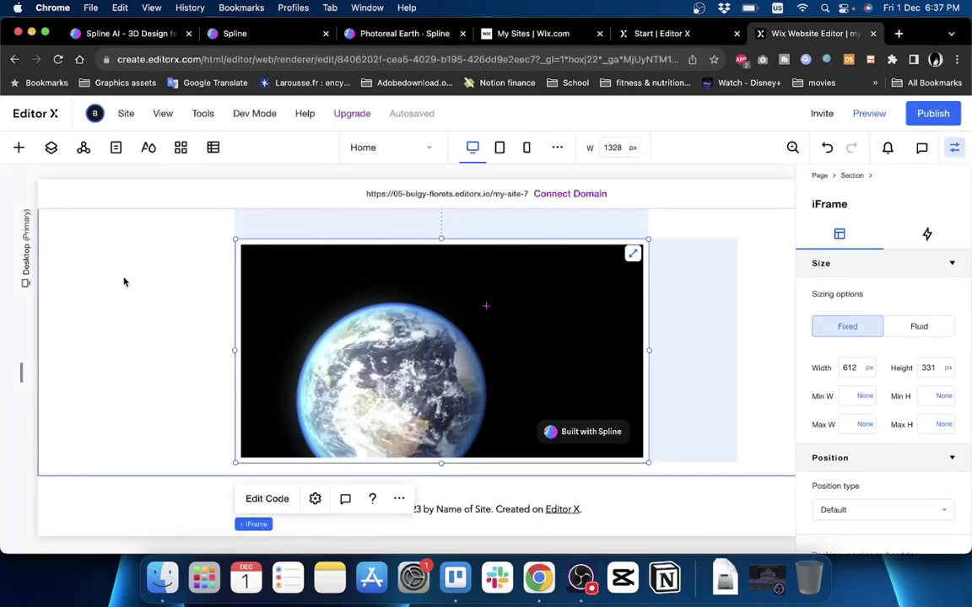
pyautogui.click(19, 146)
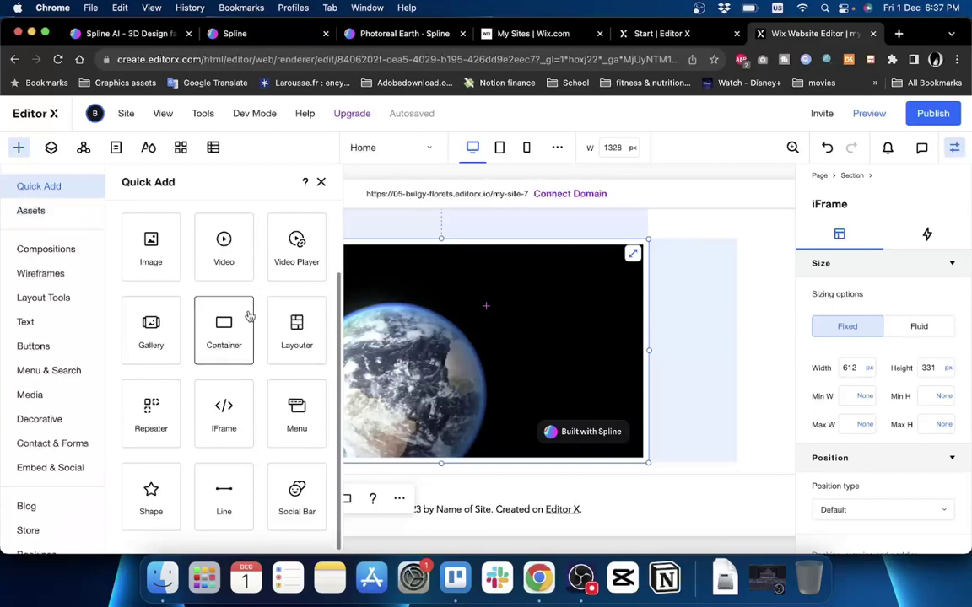
pyautogui.click(152, 246)
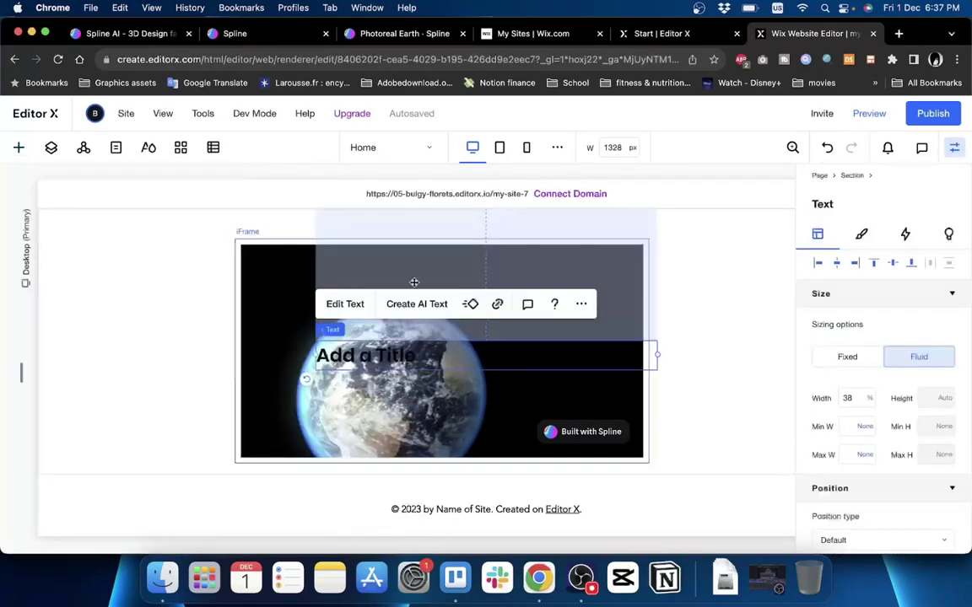
pyautogui.doubleClick(409, 359)
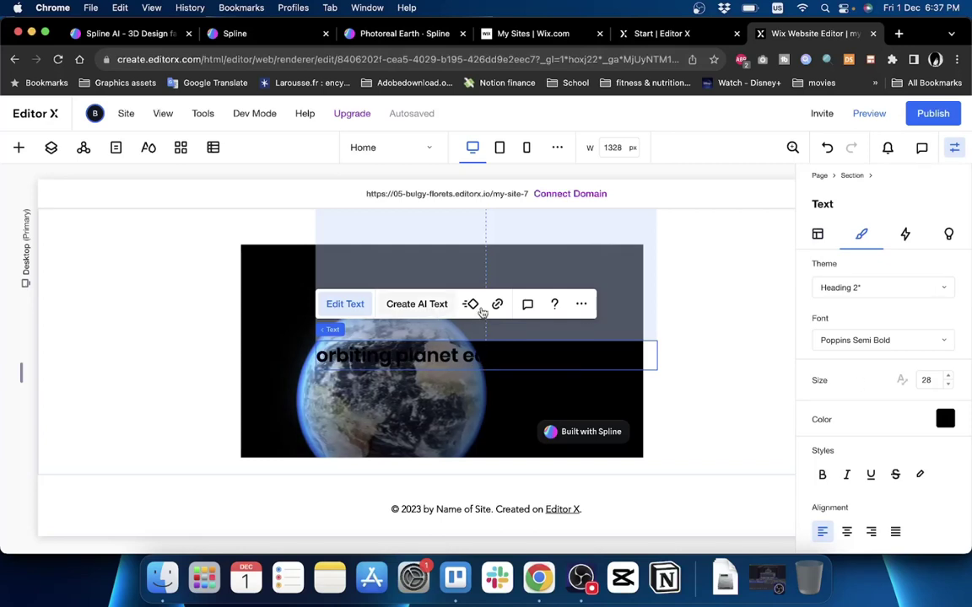
# Recolour the 'orbiting planet earth' heading text to the white theme swatch.
pyautogui.click(945, 419)
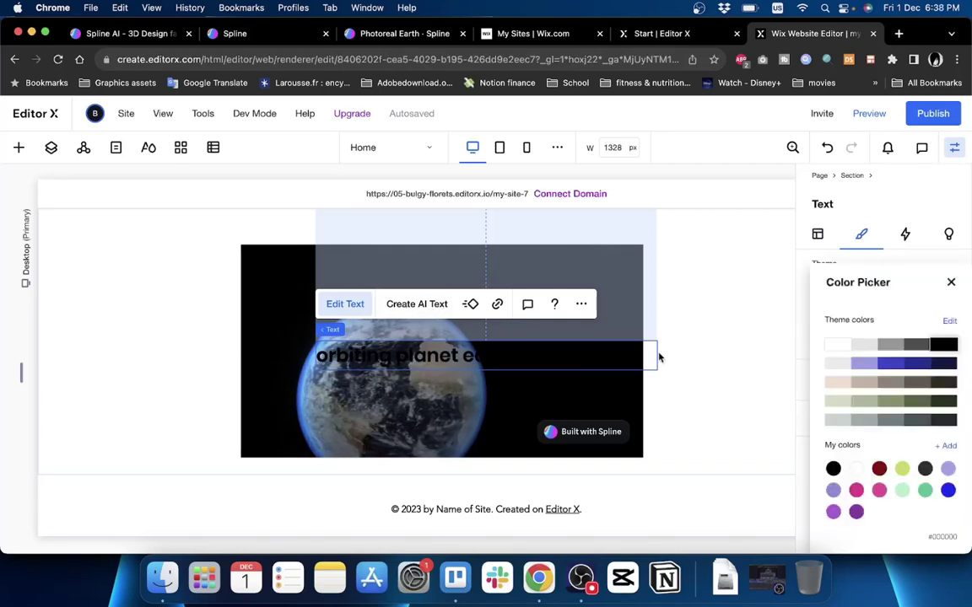
pyautogui.click(830, 346)
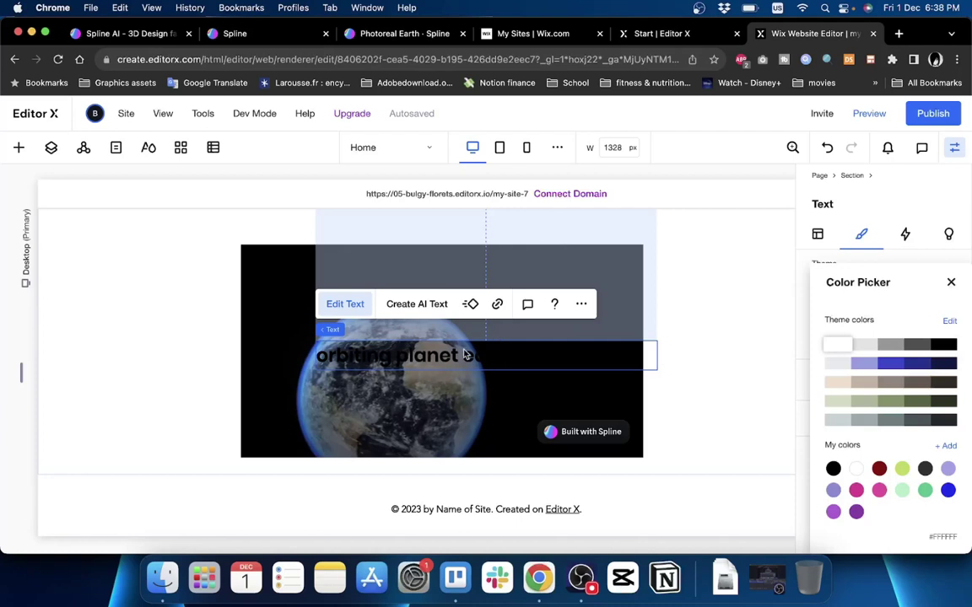
pyautogui.click(464, 354)
pyautogui.click(948, 418)
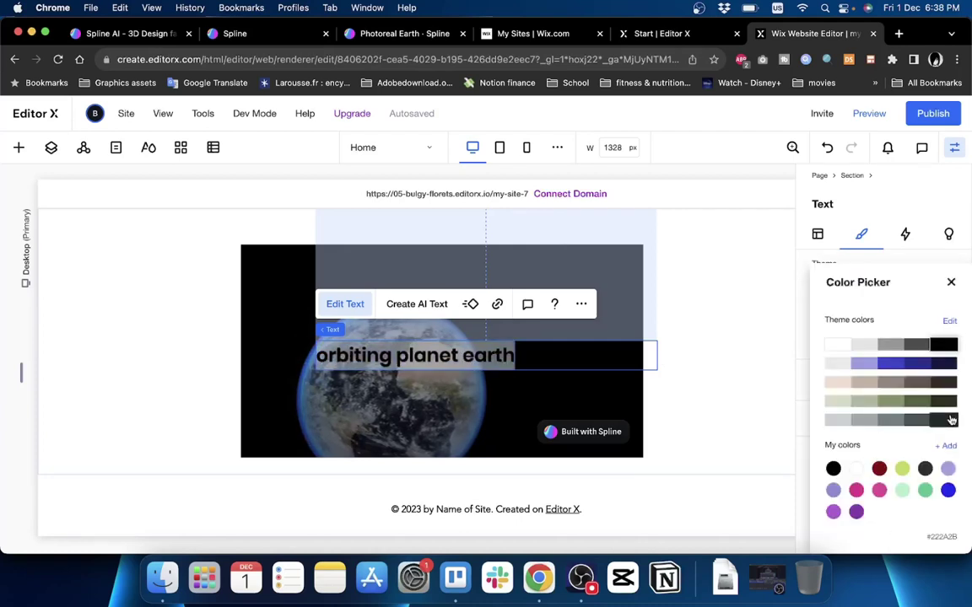
pyautogui.click(834, 346)
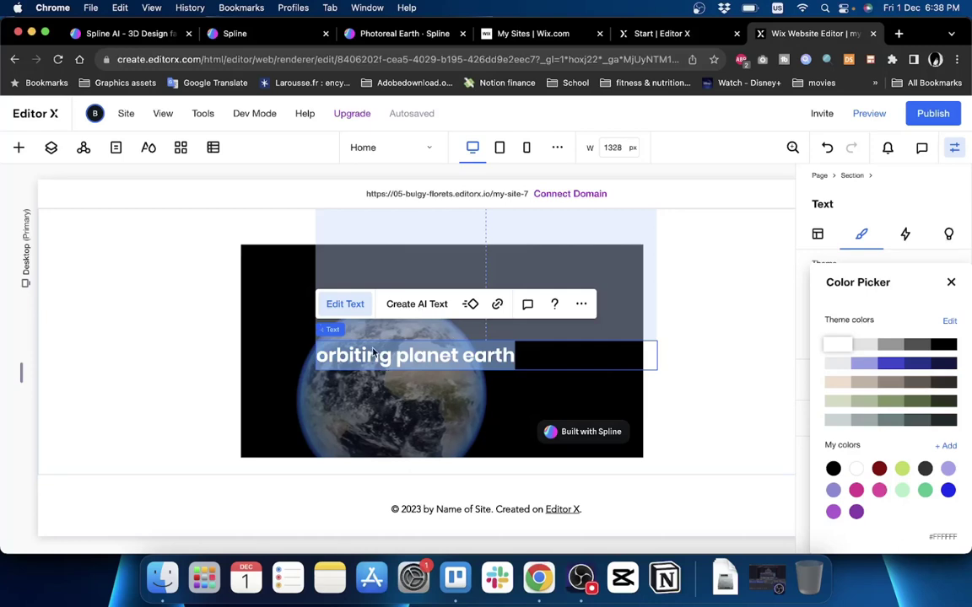
pyautogui.press('Escape')
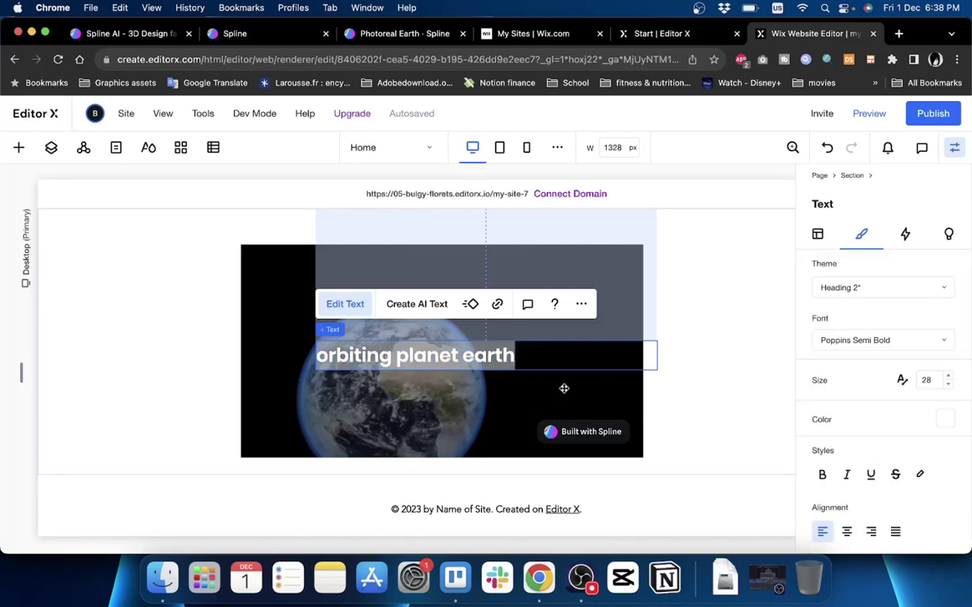
# Move the heading up over the top of the Earth iframe, nudging the iframe back into place.
pyautogui.moveTo(564, 388); pyautogui.dragTo(542, 358)
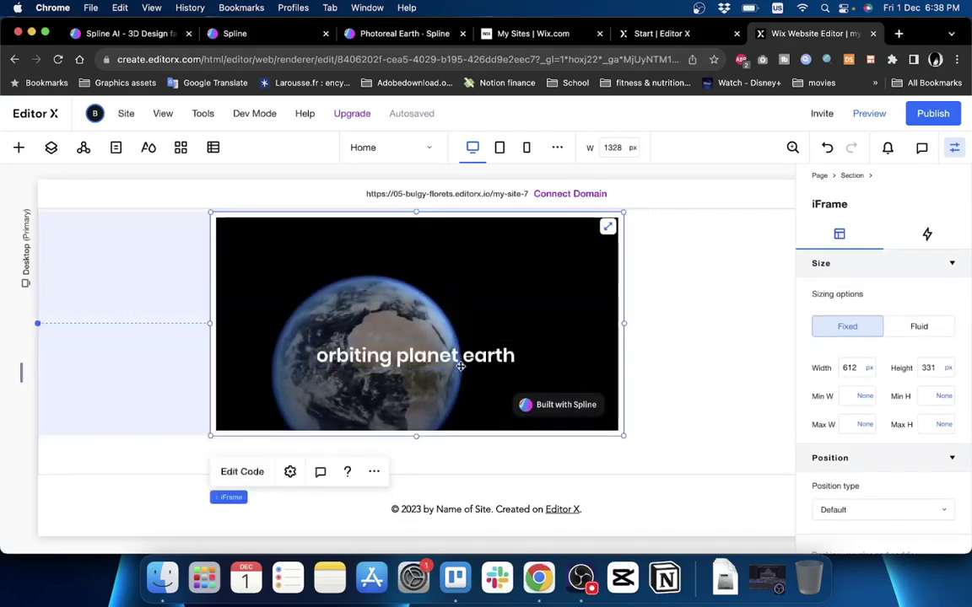
pyautogui.click(461, 365)
pyautogui.moveTo(461, 364); pyautogui.dragTo(411, 289)
pyautogui.click(562, 355)
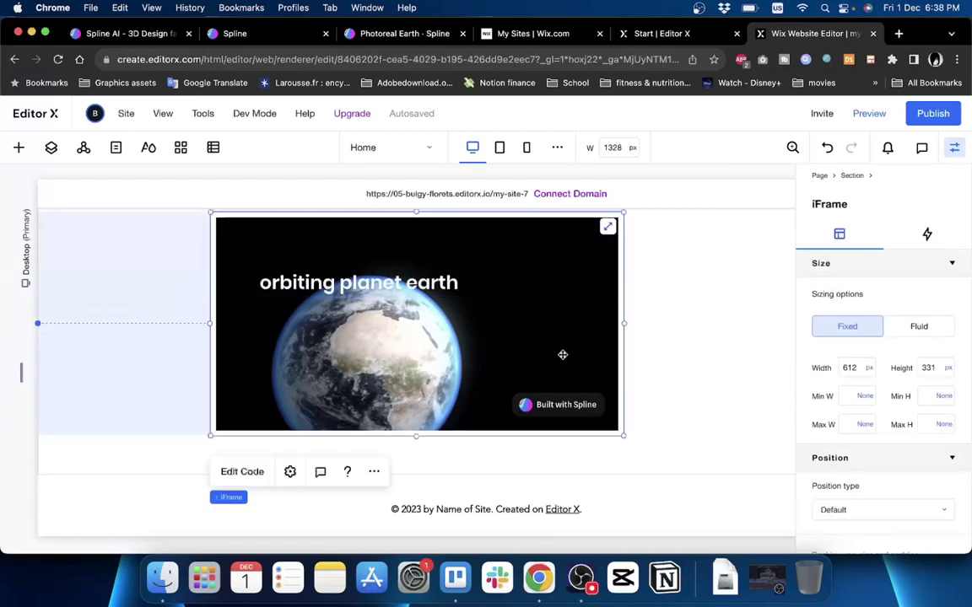
pyautogui.moveTo(563, 355); pyautogui.dragTo(588, 371)
pyautogui.click(374, 288)
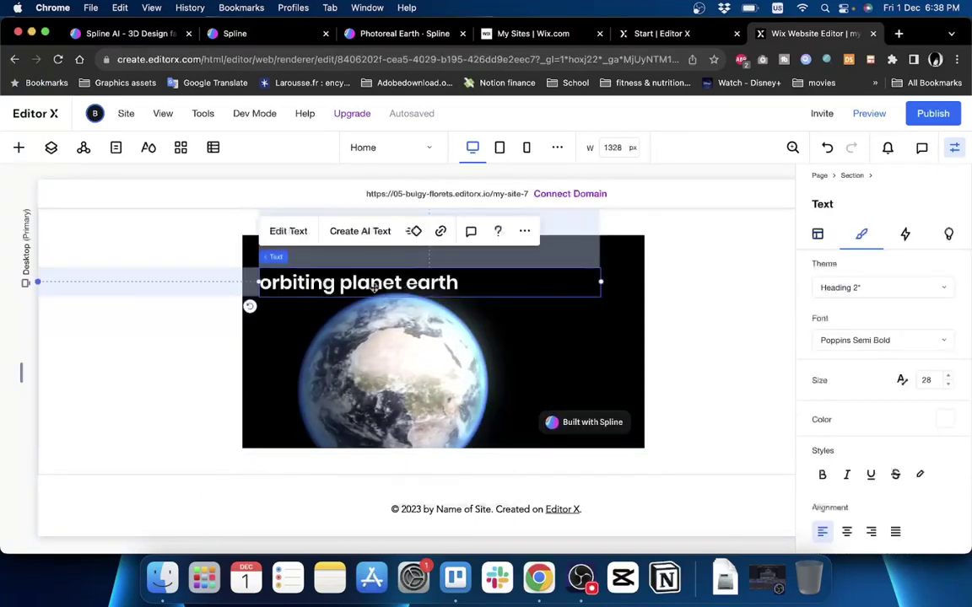
# In the Layers panel, reorder the iFrame to come after the H2 heading.
pyautogui.click(50, 148)
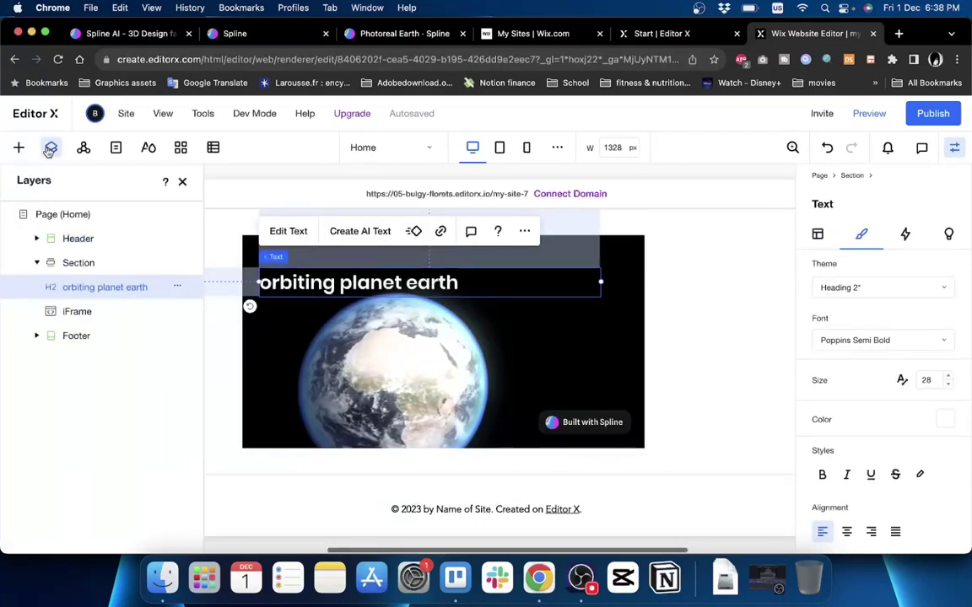
pyautogui.moveTo(86, 315); pyautogui.dragTo(89, 287)
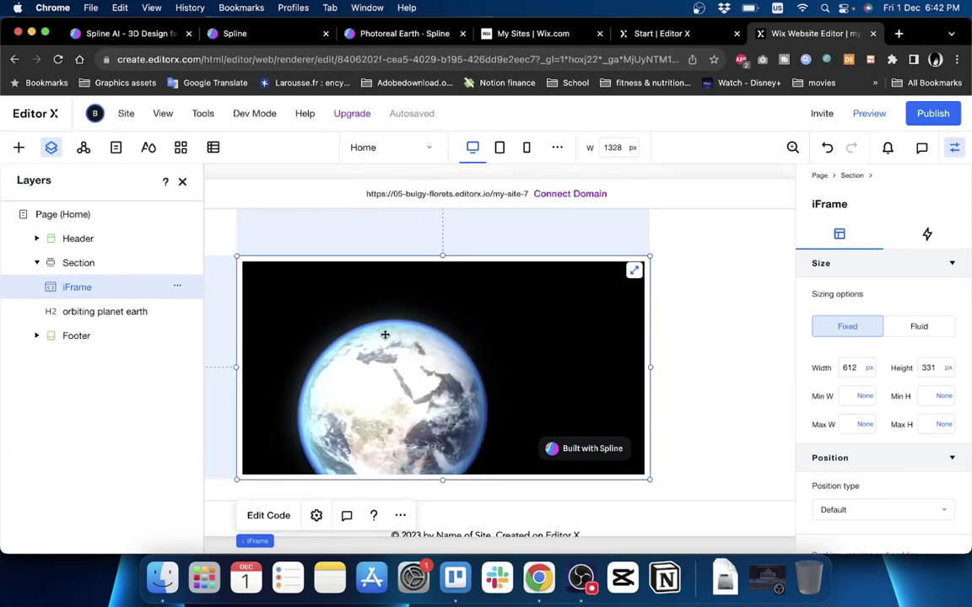
pyautogui.moveTo(434, 355); pyautogui.dragTo(460, 424)
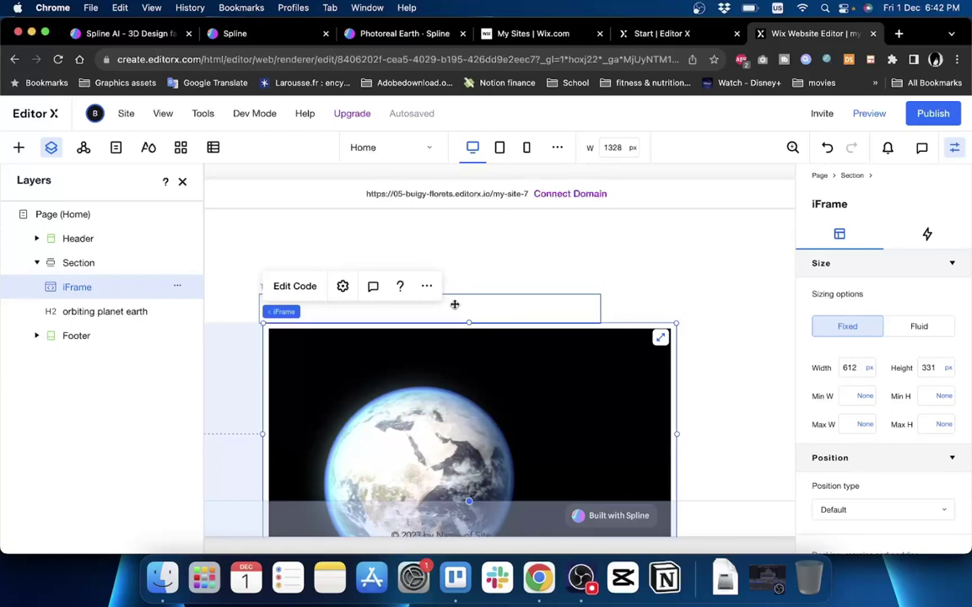
pyautogui.click(455, 305)
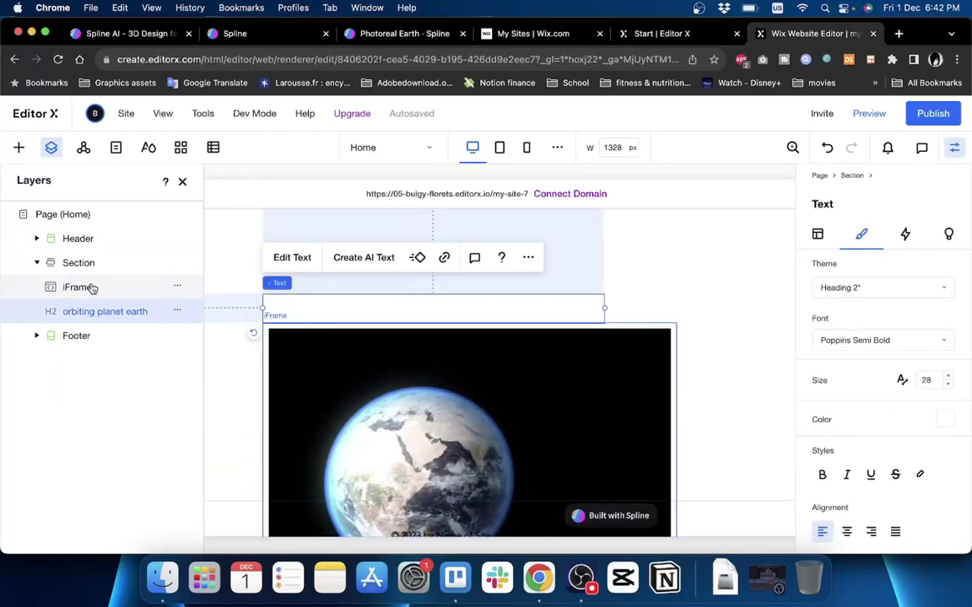
pyautogui.moveTo(91, 287); pyautogui.dragTo(93, 323)
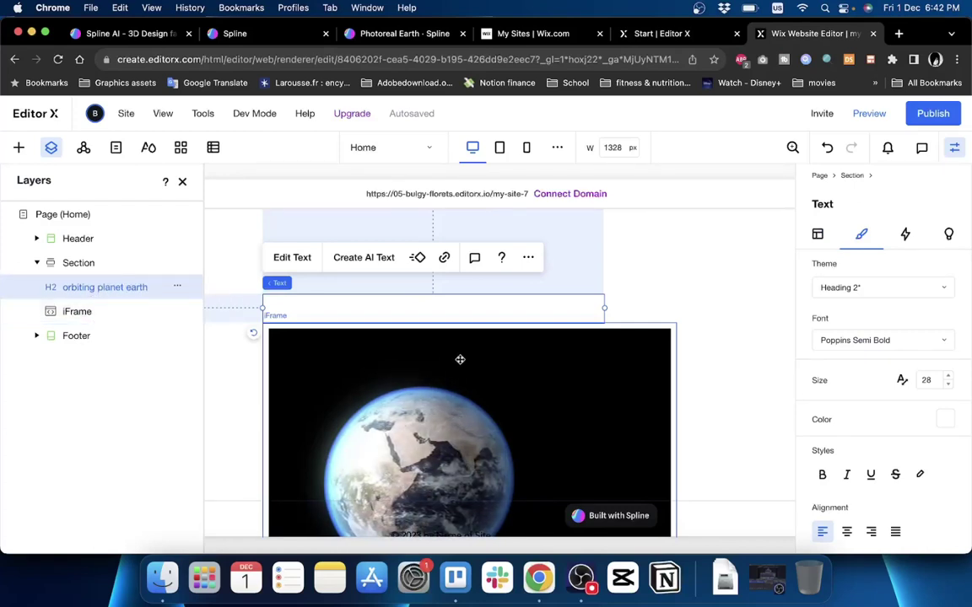
# Reposition the Earth iframe beneath the heading so the heading sits centred above the globe.
pyautogui.moveTo(444, 381); pyautogui.dragTo(490, 302)
pyautogui.click(432, 318)
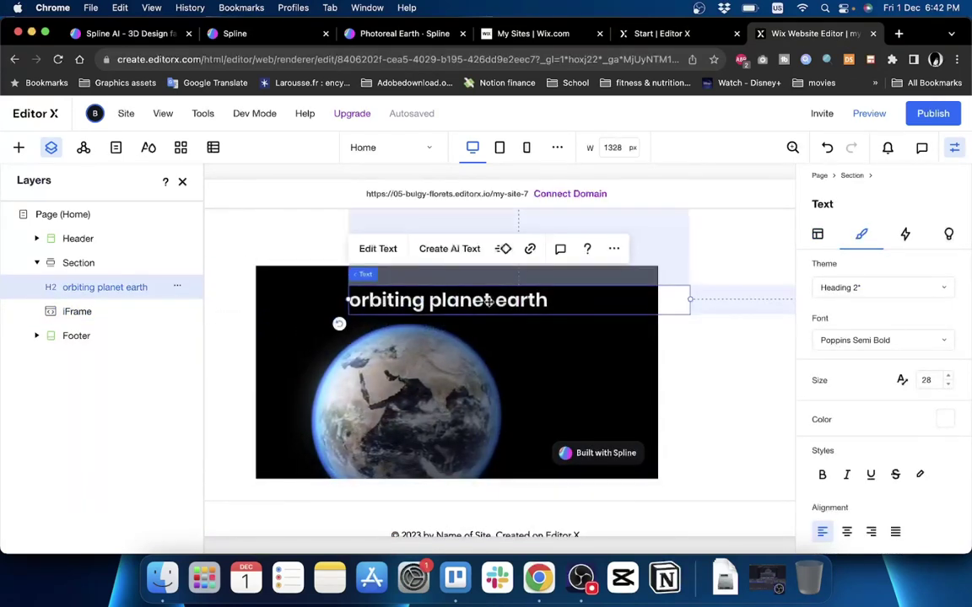
pyautogui.click(560, 360)
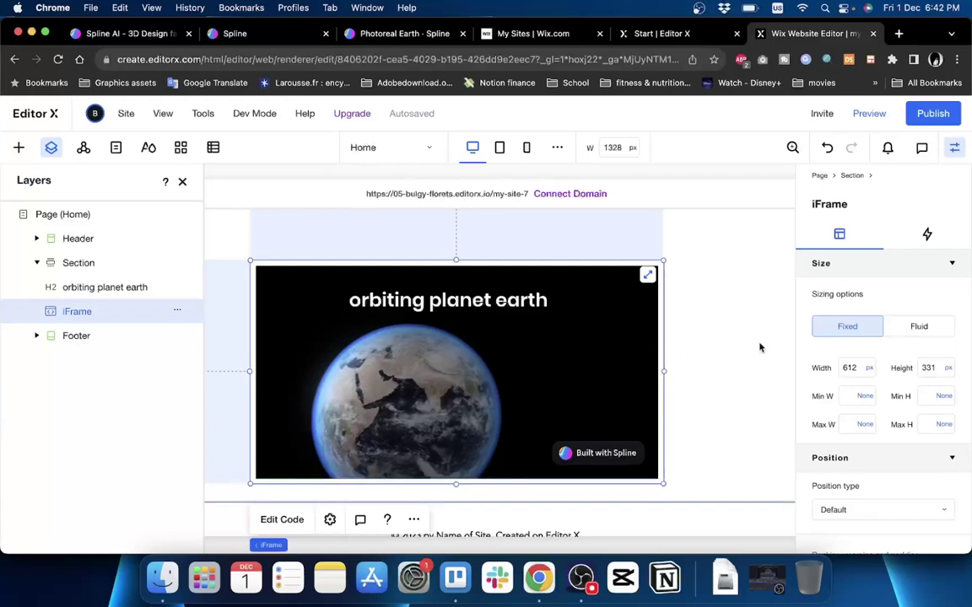
pyautogui.scroll(-2, 759, 348)
# Set the section background colour to the black theme swatch.
pyautogui.click(717, 342)
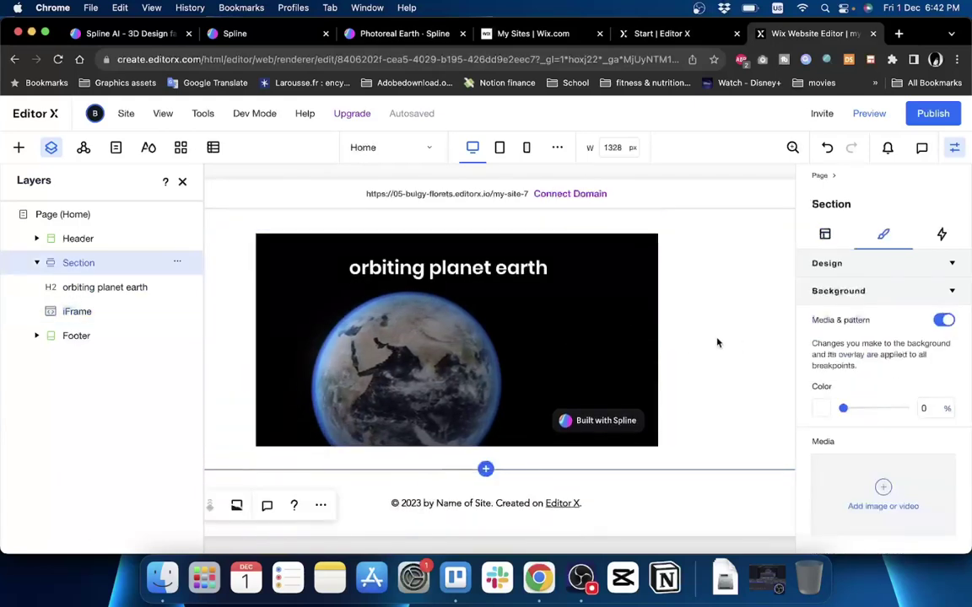
pyautogui.scroll(3, 717, 343)
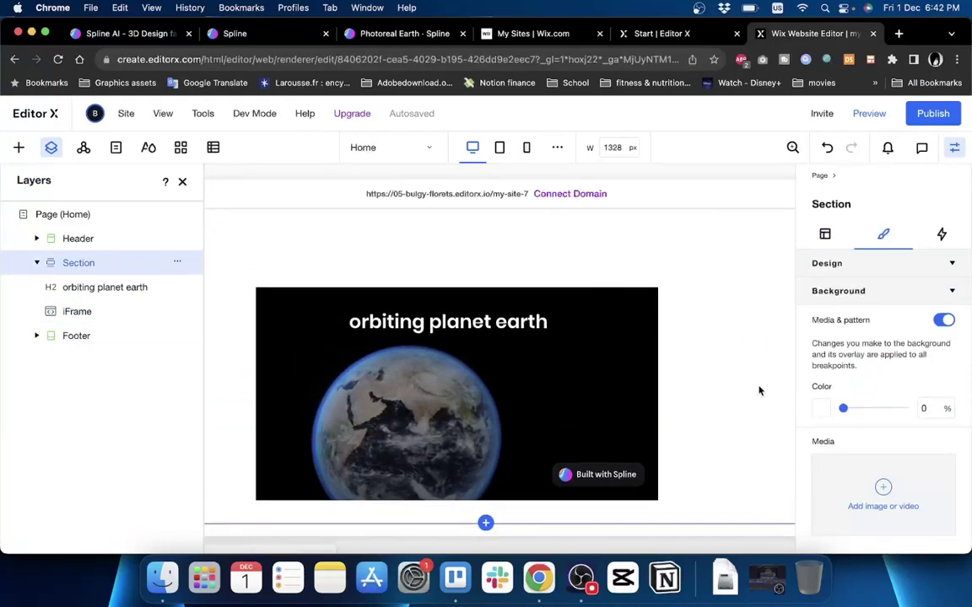
pyautogui.click(821, 410)
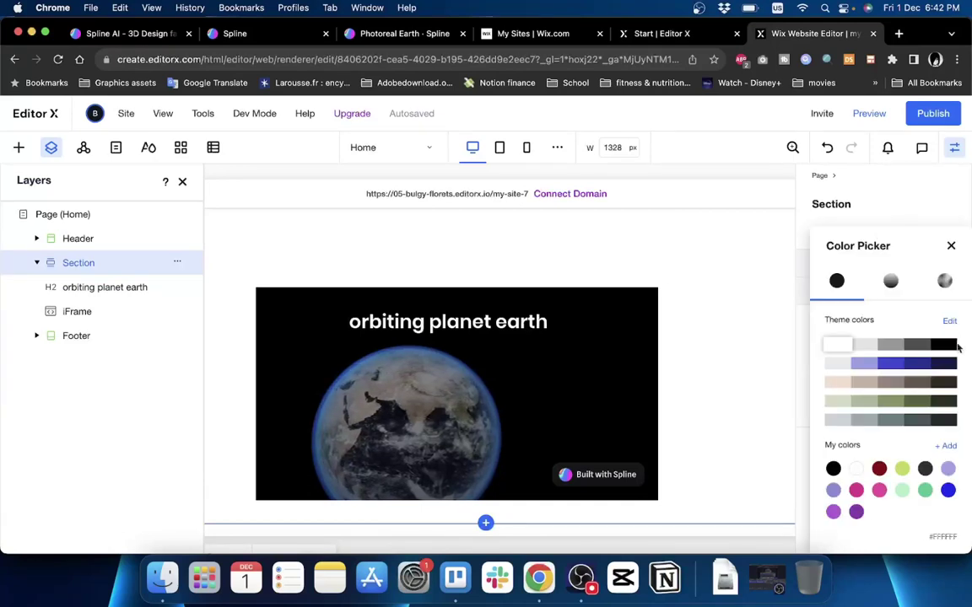
pyautogui.click(944, 345)
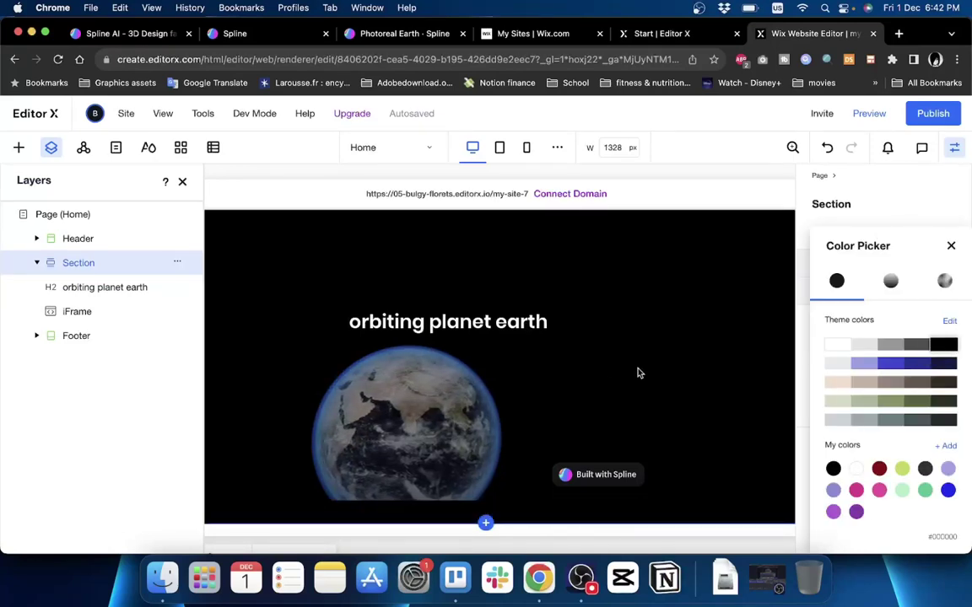
pyautogui.click(462, 413)
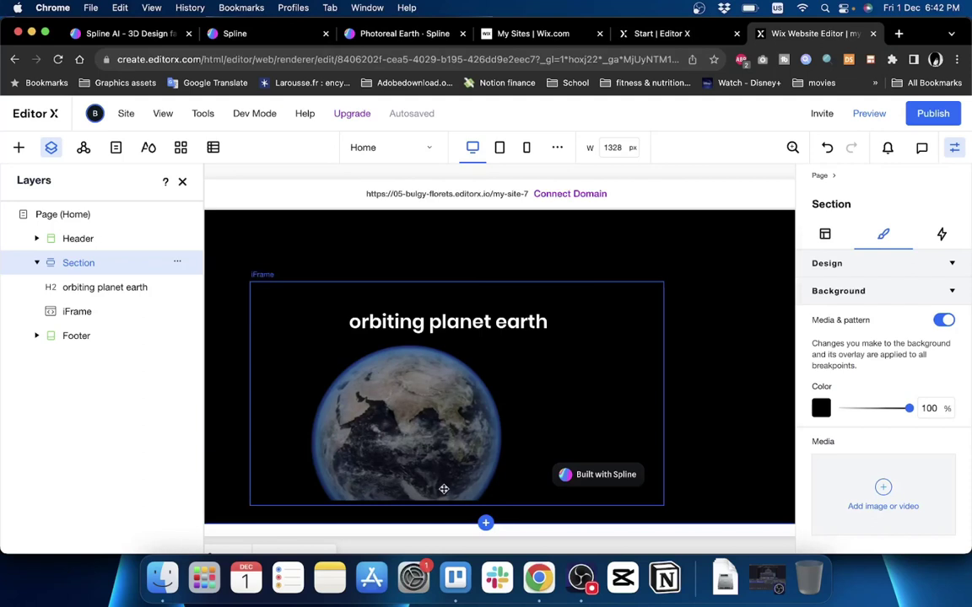
# Shift the Earth iframe and move the white heading up above the globe.
pyautogui.click(452, 435)
pyautogui.moveTo(452, 434); pyautogui.dragTo(451, 371)
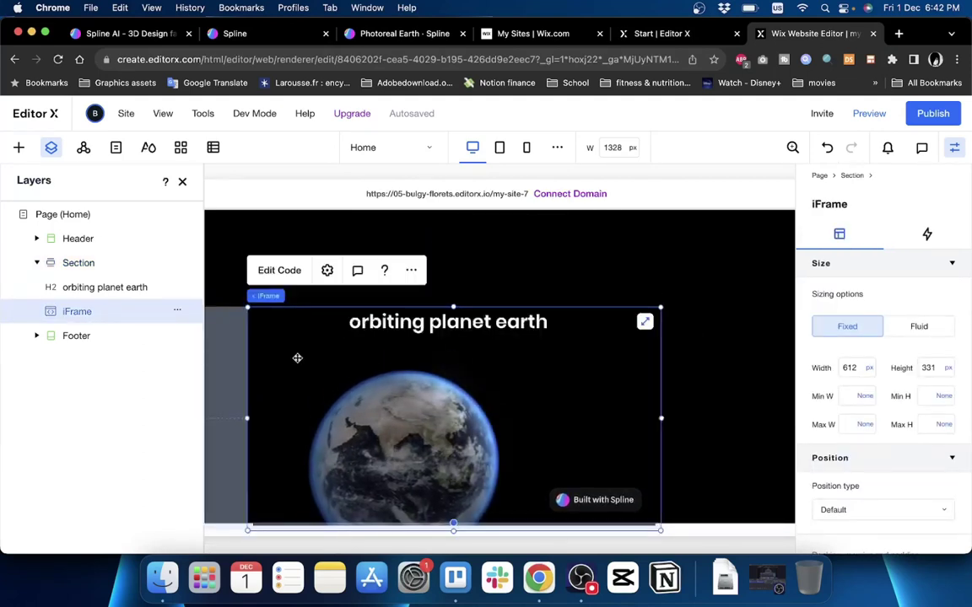
pyautogui.click(386, 329)
pyautogui.moveTo(444, 320); pyautogui.dragTo(441, 248)
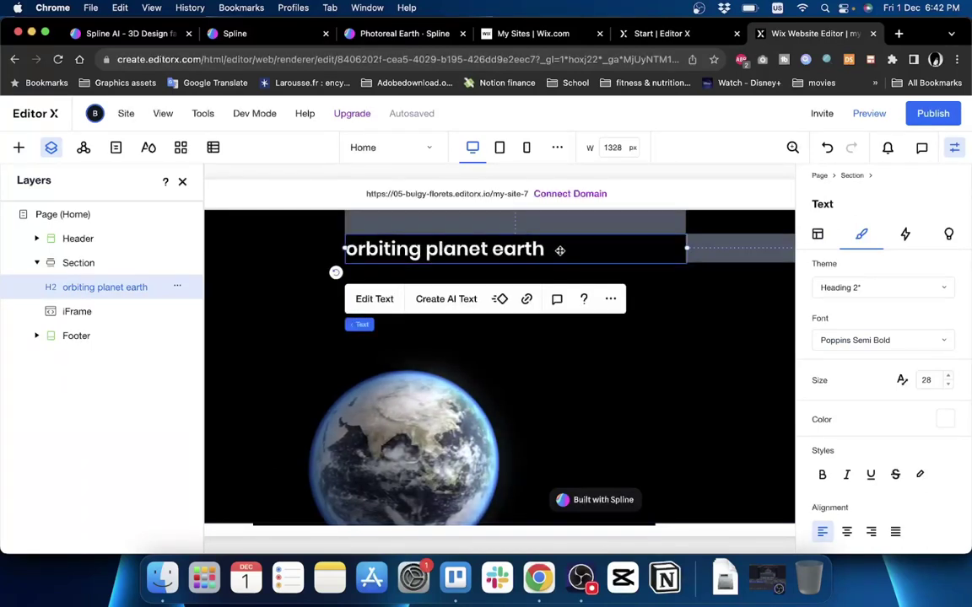
# Set the heading font size to 48, widen its box to one line, and place it above the globe.
pyautogui.click(929, 380)
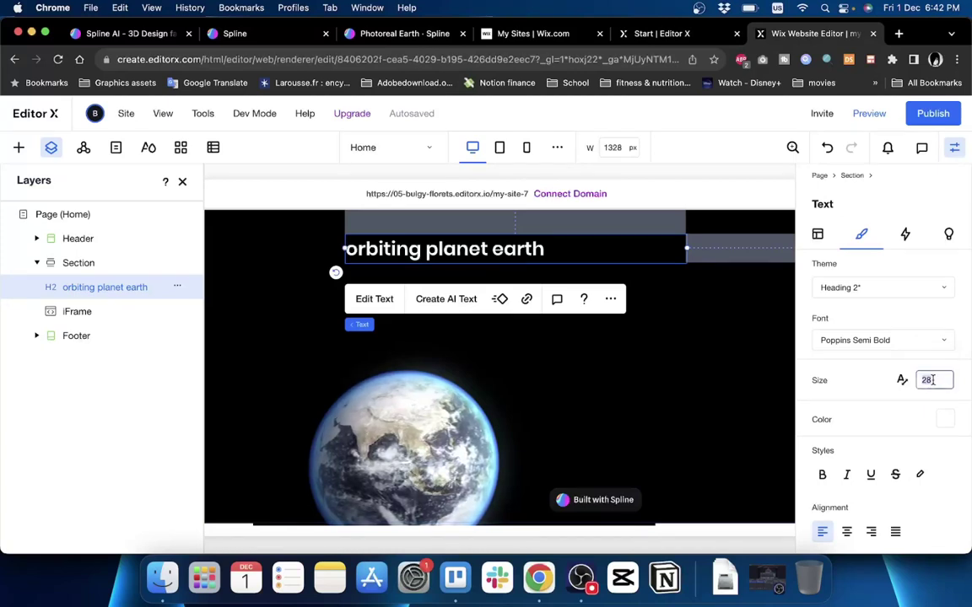
pyautogui.write('48')
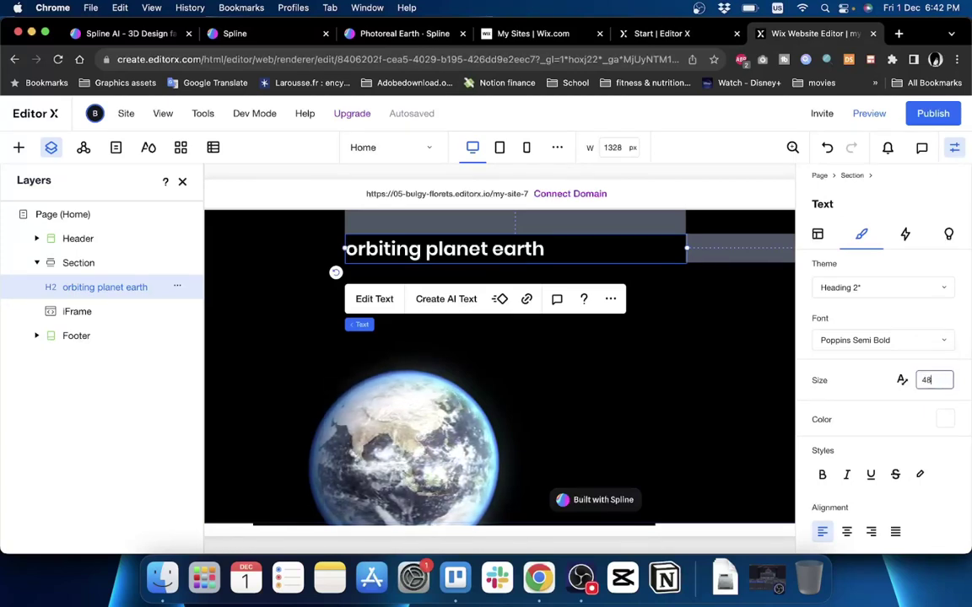
pyautogui.press('Return')
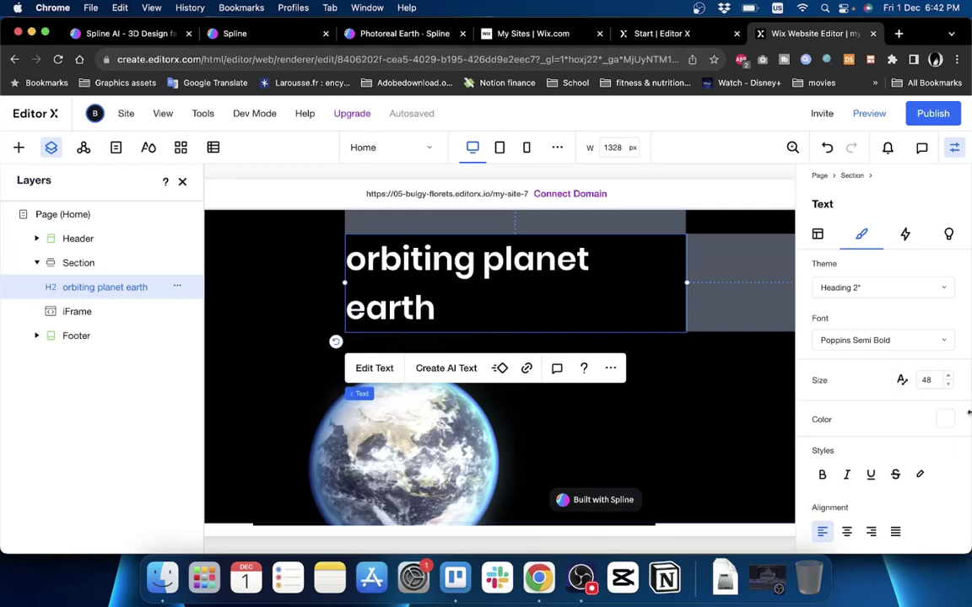
pyautogui.moveTo(685, 284); pyautogui.dragTo(746, 287)
pyautogui.moveTo(620, 270); pyautogui.dragTo(582, 258)
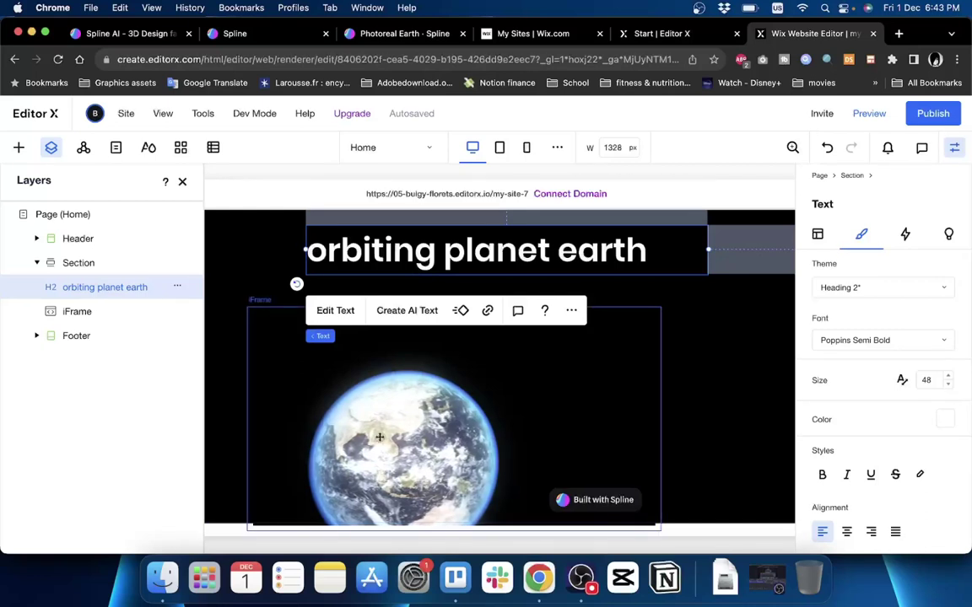